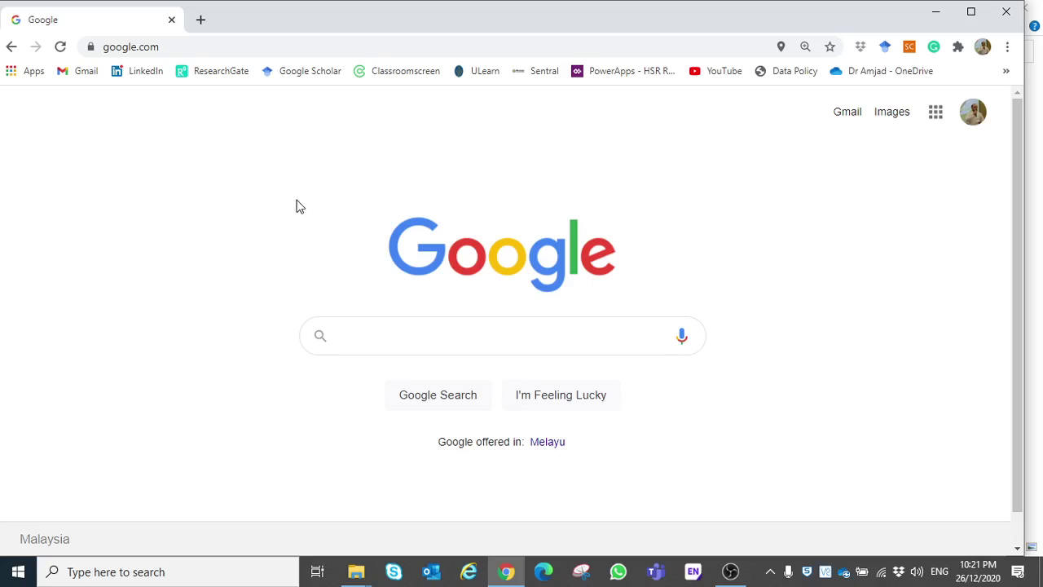
# - Load turnitin.com in the current Chrome tab in place of Google
pyautogui.click(171, 49)
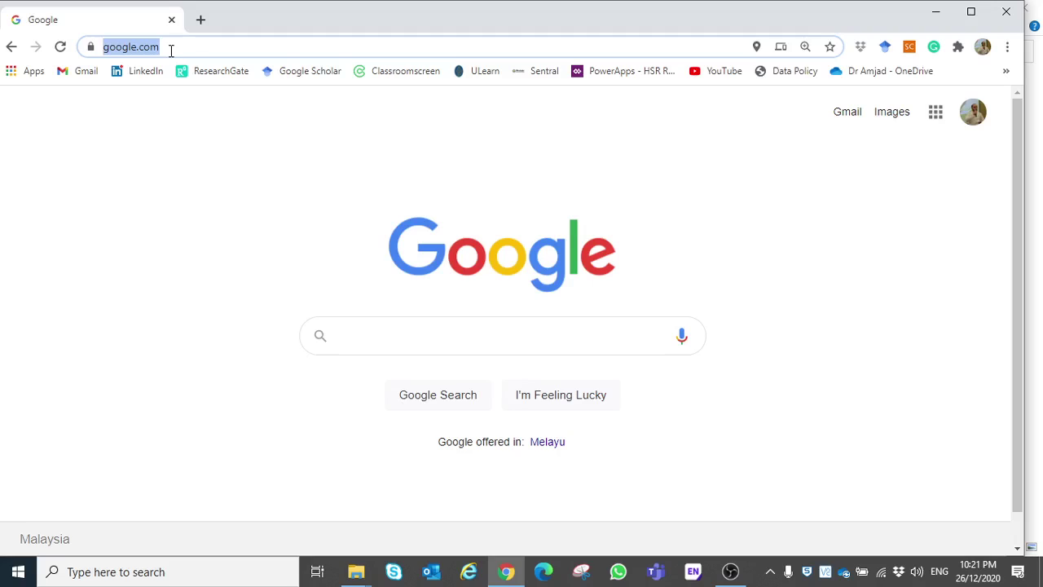
pyautogui.write('turnitin.com')
pyautogui.press('Return')
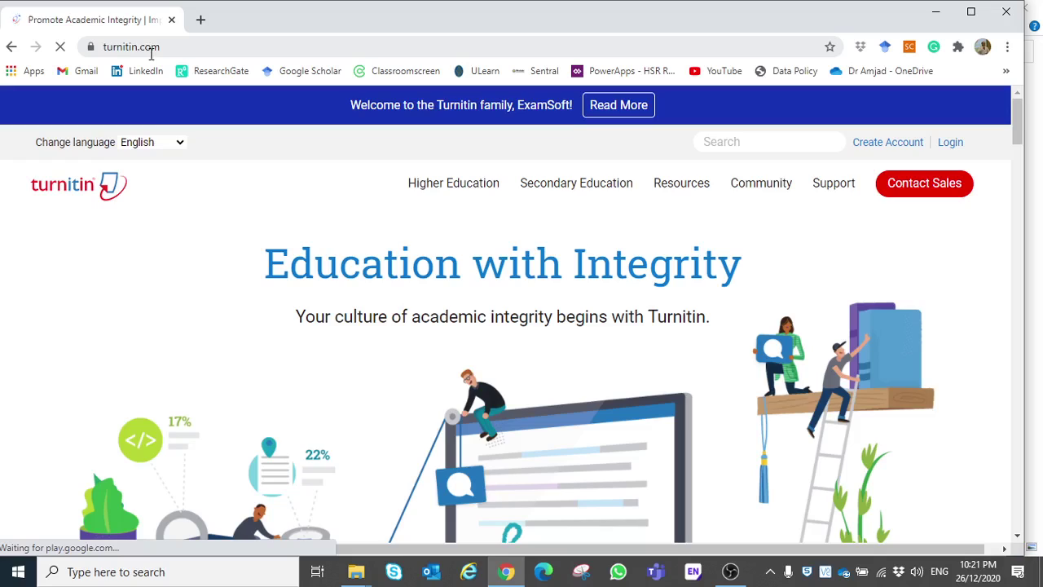
# - Log in to Turnitin with the saved instructor credentials and start adding a class
pyautogui.click(951, 145)
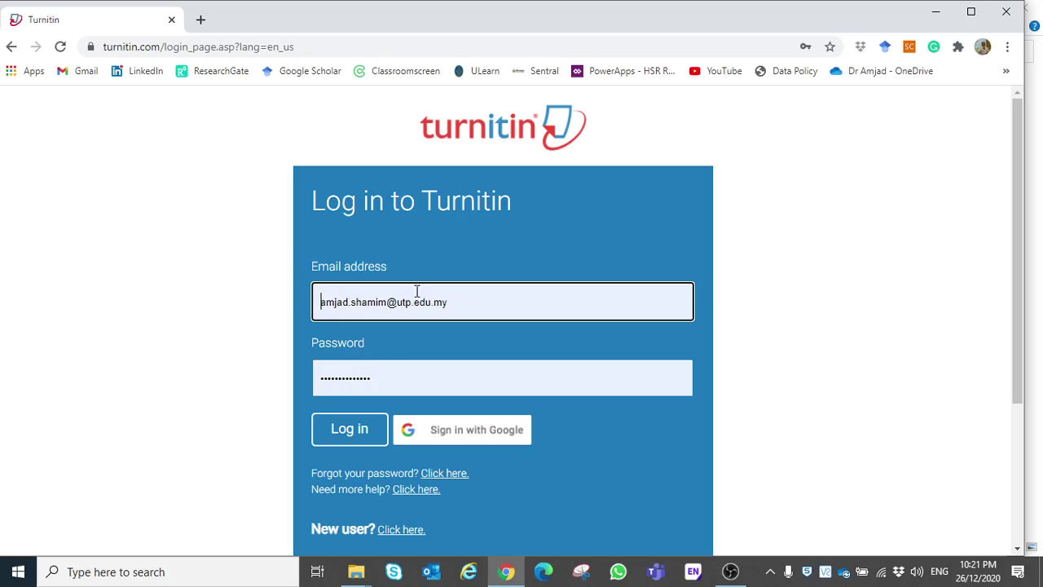
pyautogui.click(353, 437)
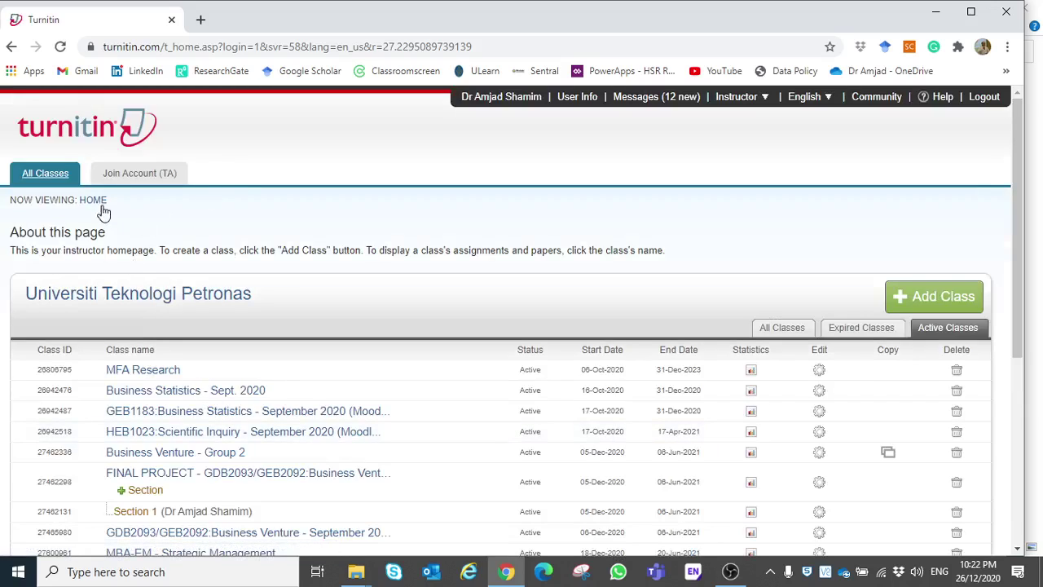
pyautogui.click(944, 301)
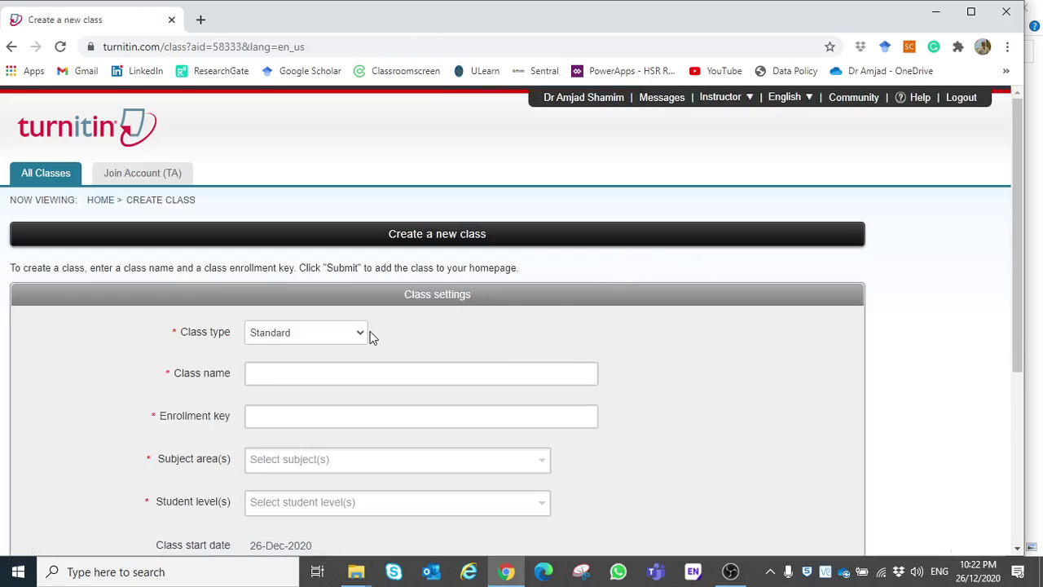
# - Keep the class type Standard and name the class 'Business Research 2020'
pyautogui.click(361, 331)
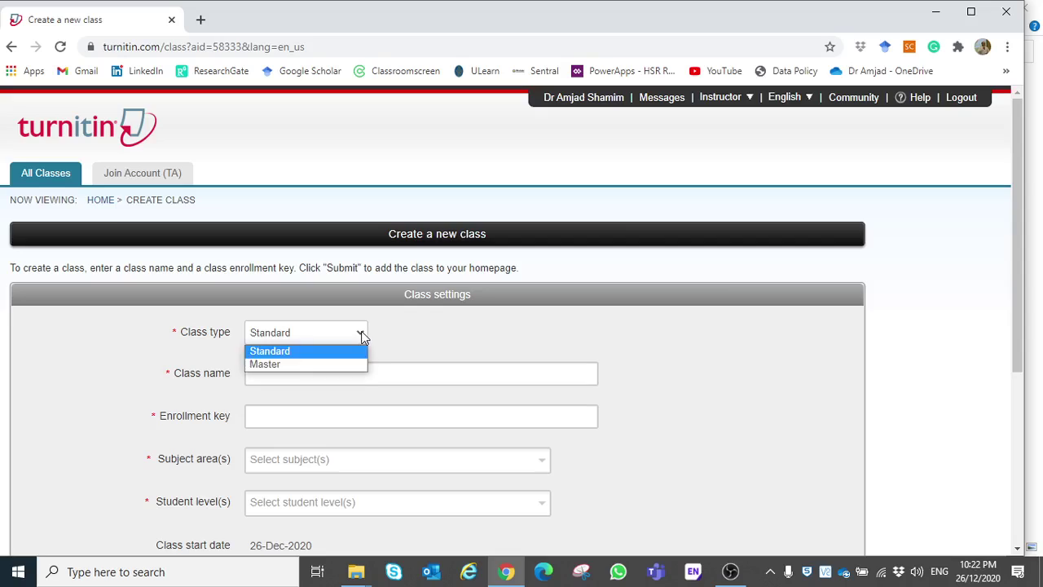
pyautogui.click(287, 356)
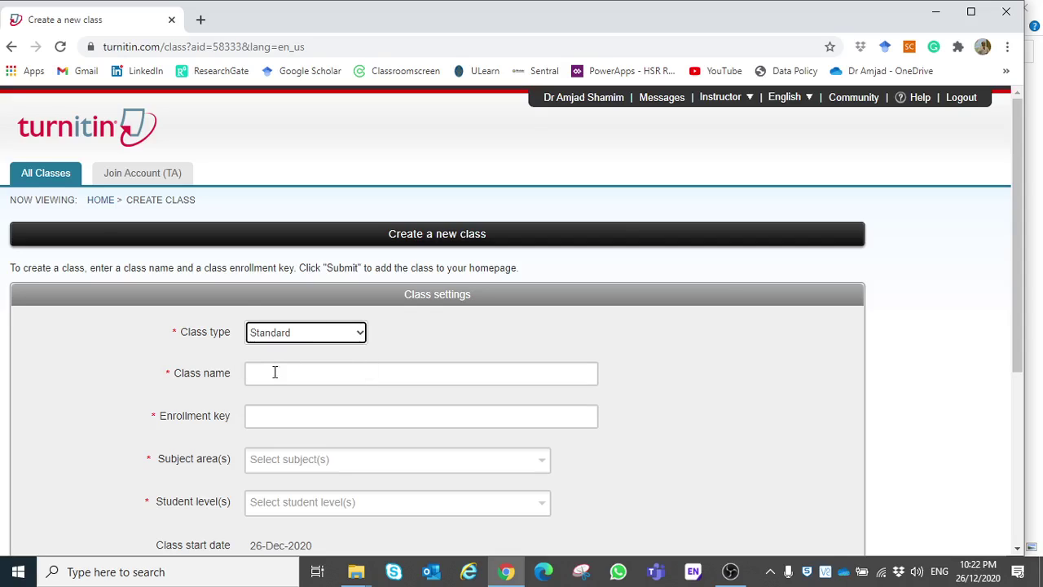
pyautogui.click(273, 374)
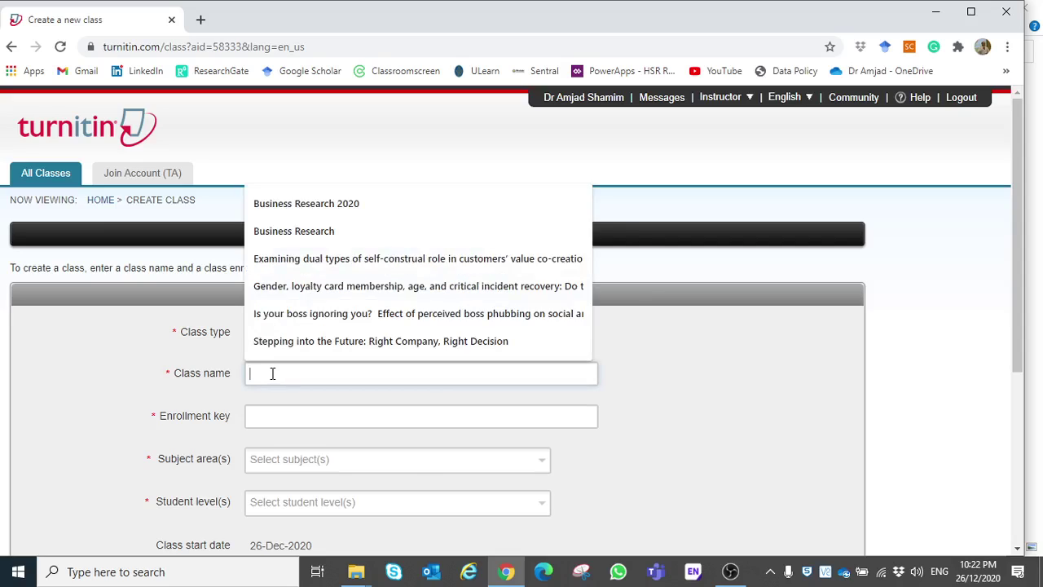
pyautogui.write('Bu')
pyautogui.press('Down')
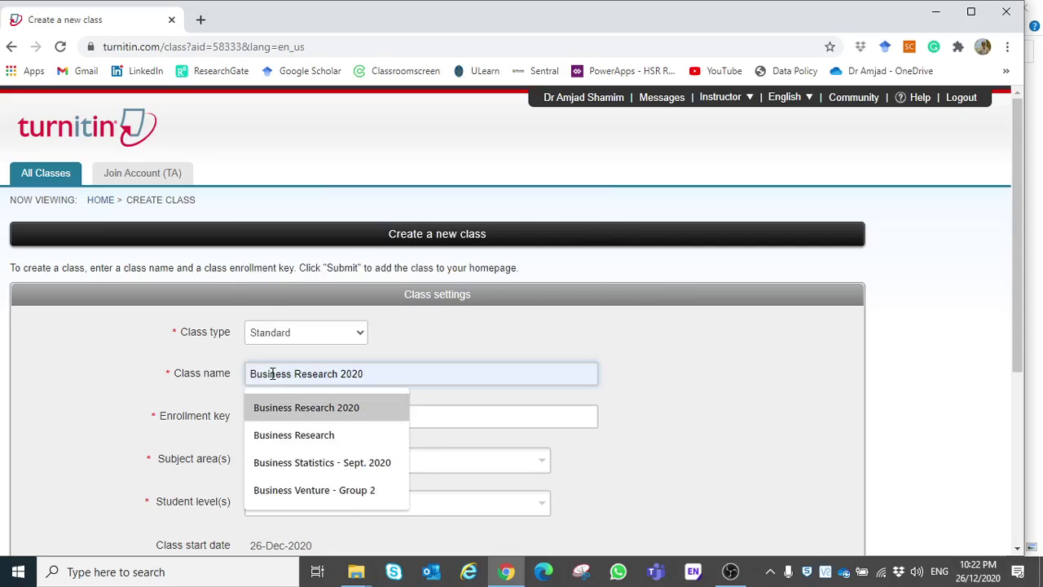
pyautogui.click(356, 409)
# - Enter the class enrollment key
pyautogui.scroll(-1, 383, 371)
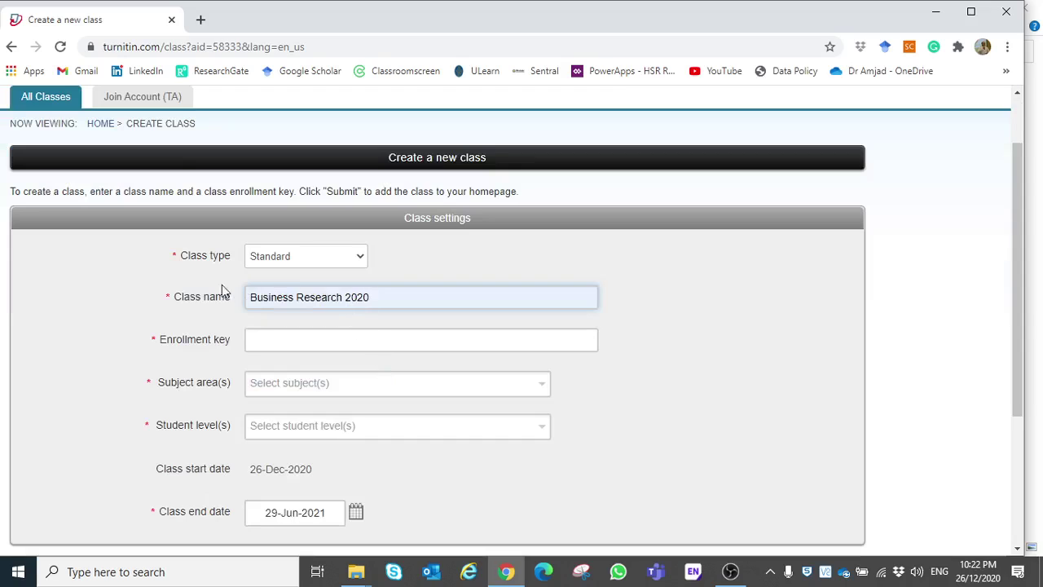
pyautogui.click(281, 338)
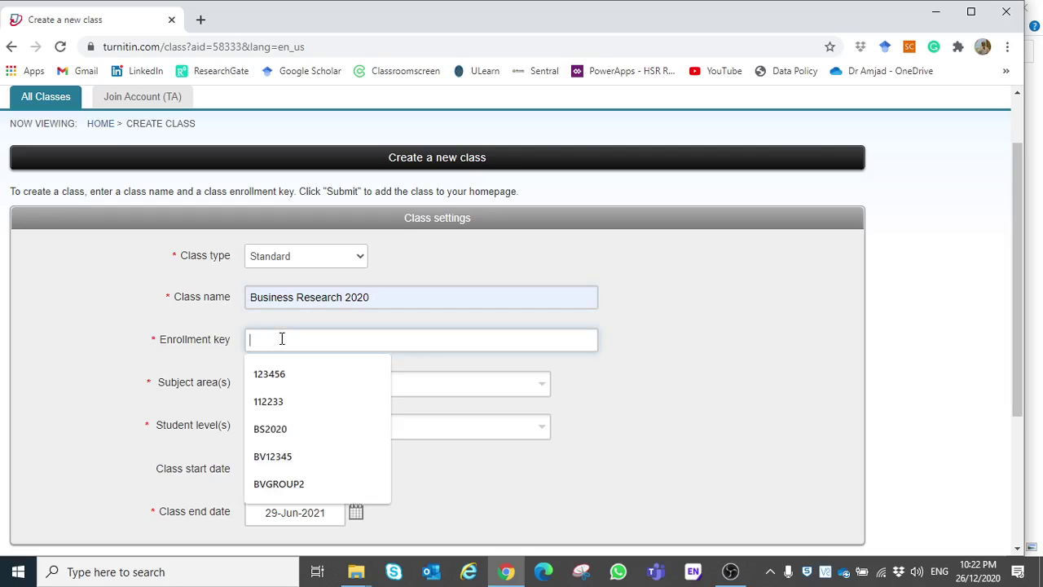
pyautogui.write('9')
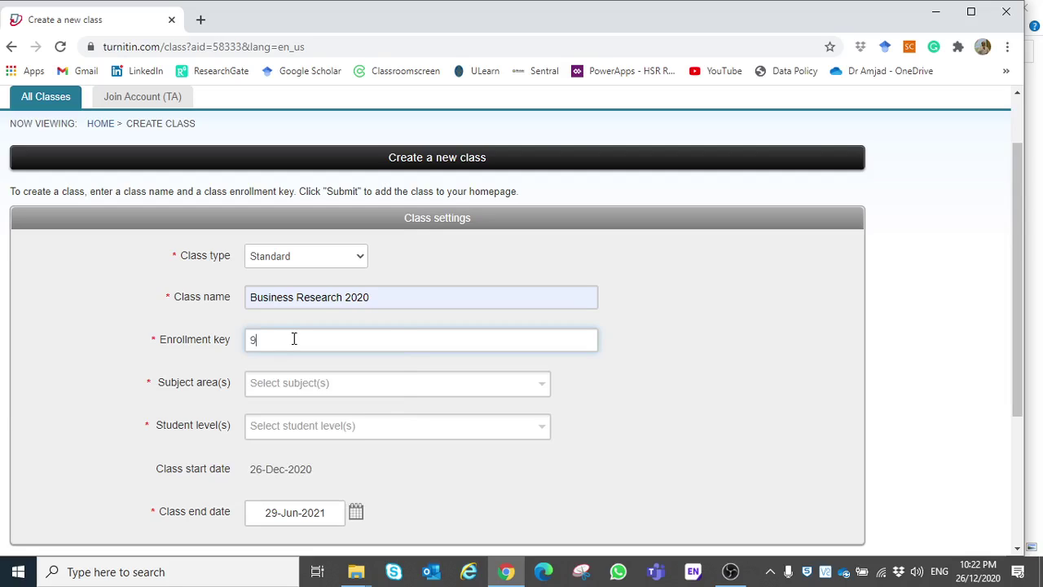
pyautogui.write('9999')
# - Set subject area to Business/Economics and student level to Postgraduate, then submit the class
pyautogui.scroll(-1, 503, 342)
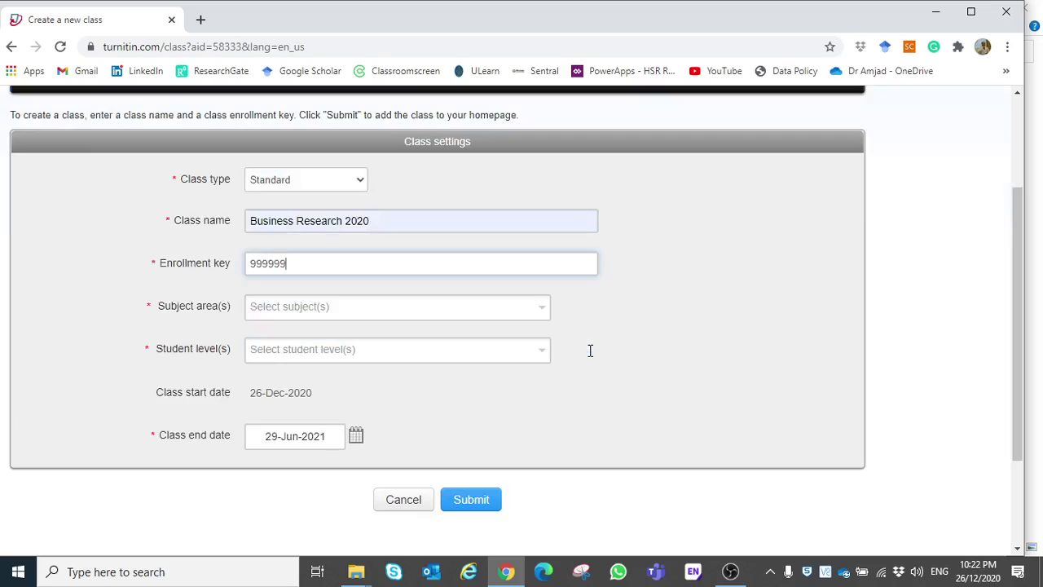
pyautogui.click(324, 309)
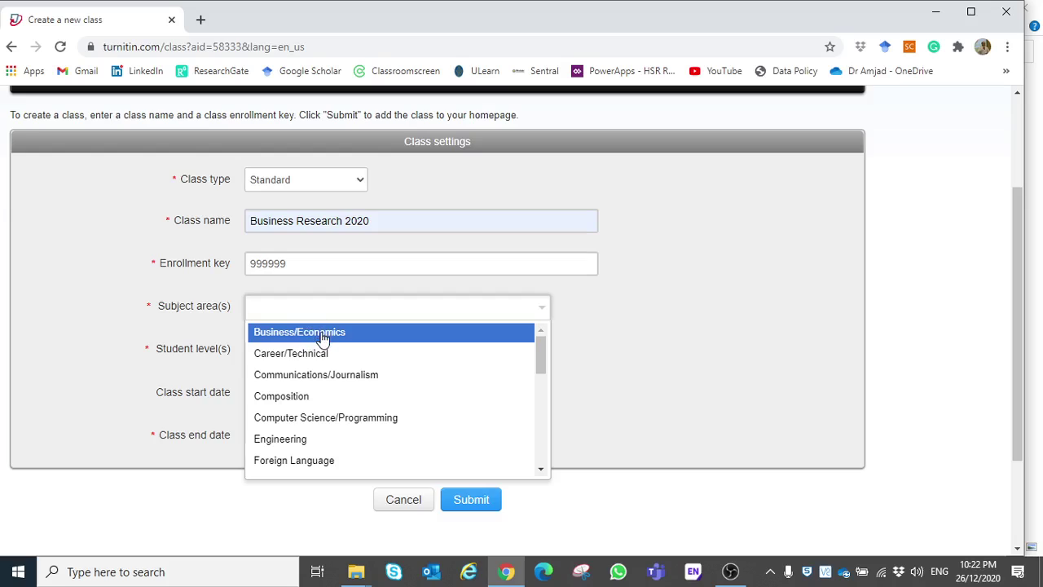
pyautogui.click(316, 335)
pyautogui.click(323, 350)
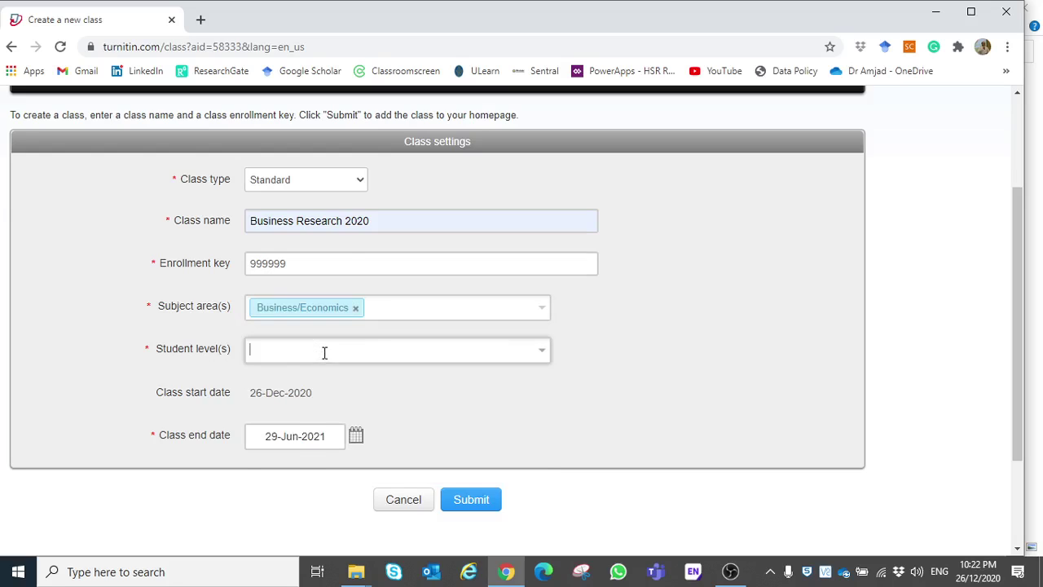
pyautogui.click(297, 417)
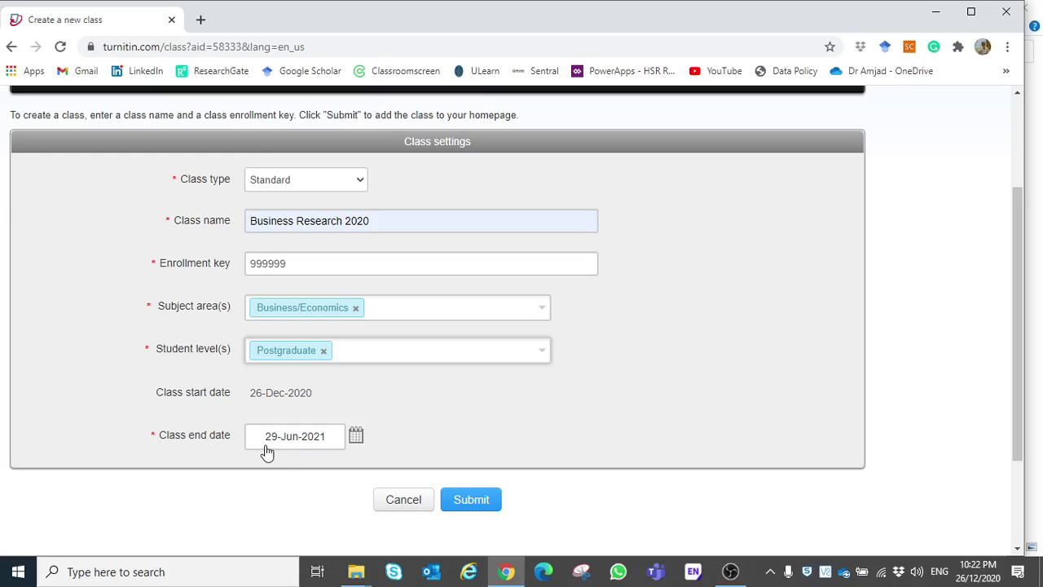
pyautogui.click(480, 504)
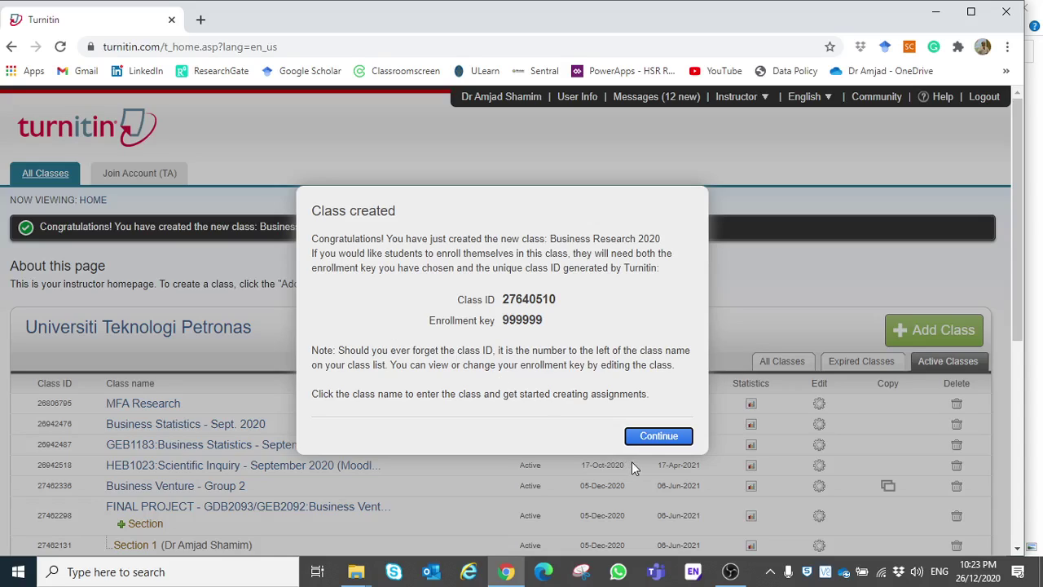
# - Dismiss the class-created confirmation and open the Business Research 2020 class
pyautogui.click(652, 435)
pyautogui.scroll(-5, 489, 436)
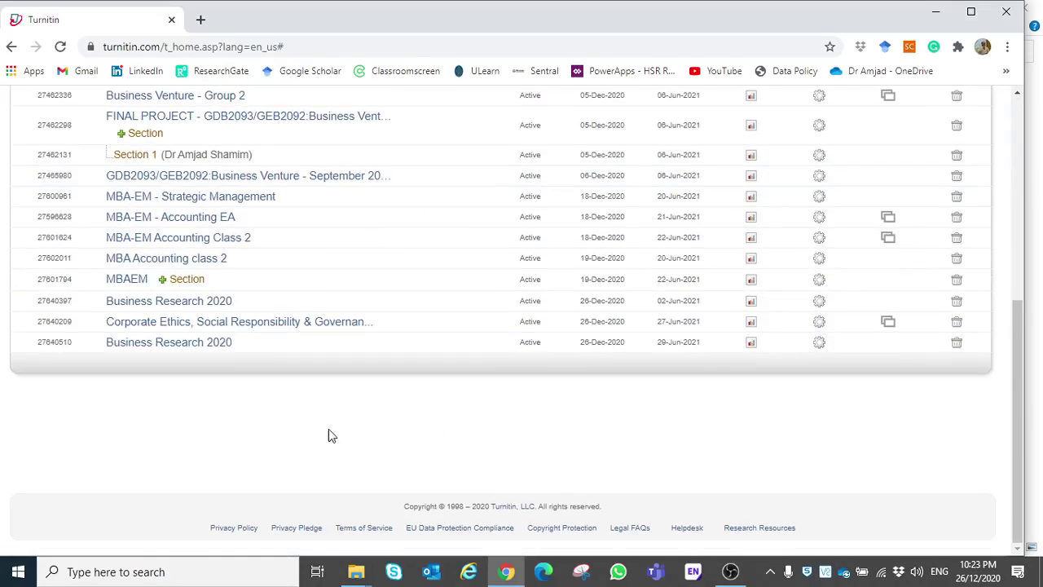
pyautogui.click(206, 344)
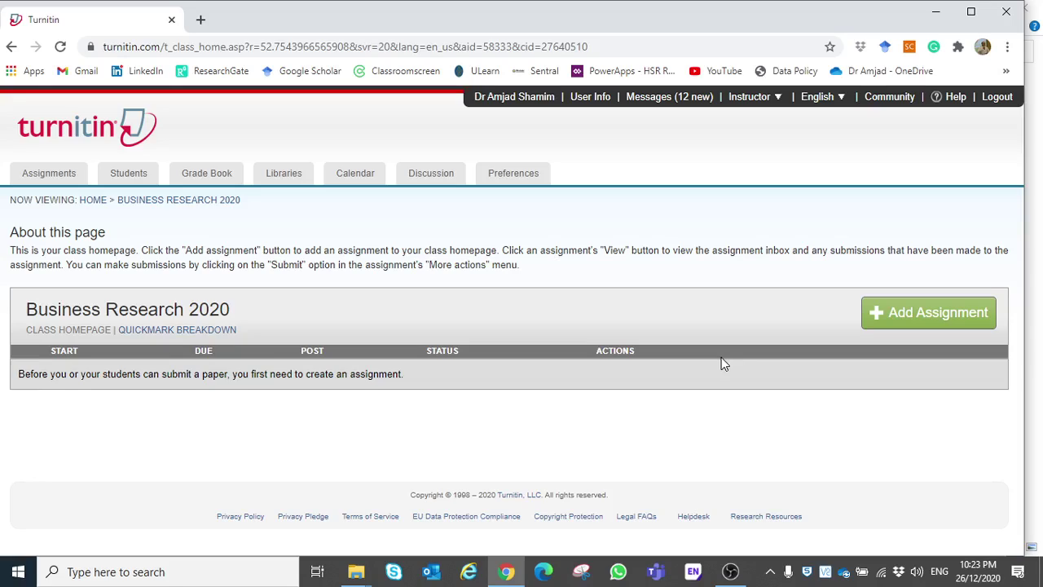
# - Choose Add Assignment on the Business Research 2020 class homepage
pyautogui.click(892, 318)
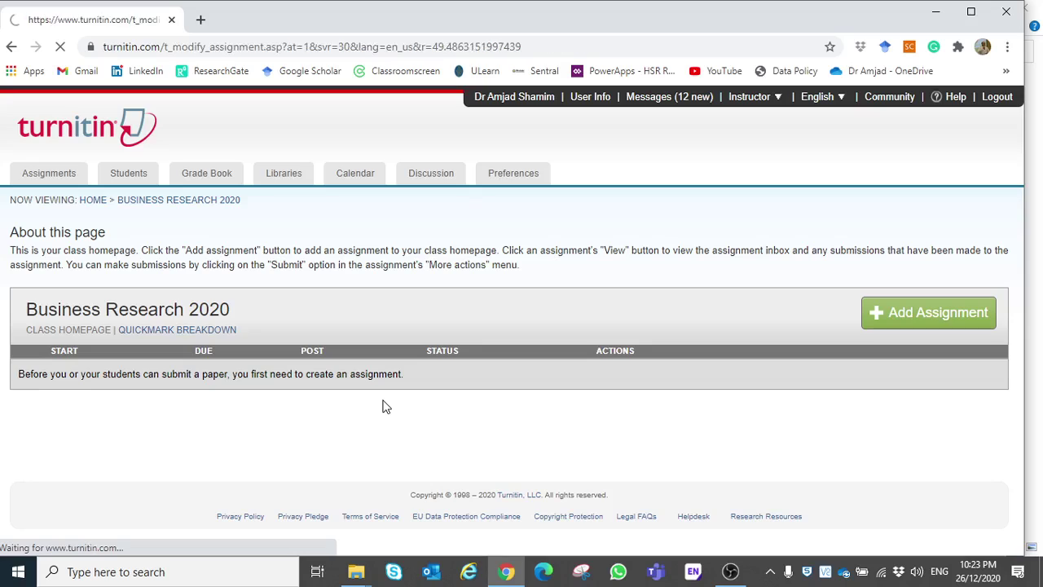
# - Title the assignment 'Business Research' from autofill and expand Optional settings
pyautogui.scroll(-2, 205, 406)
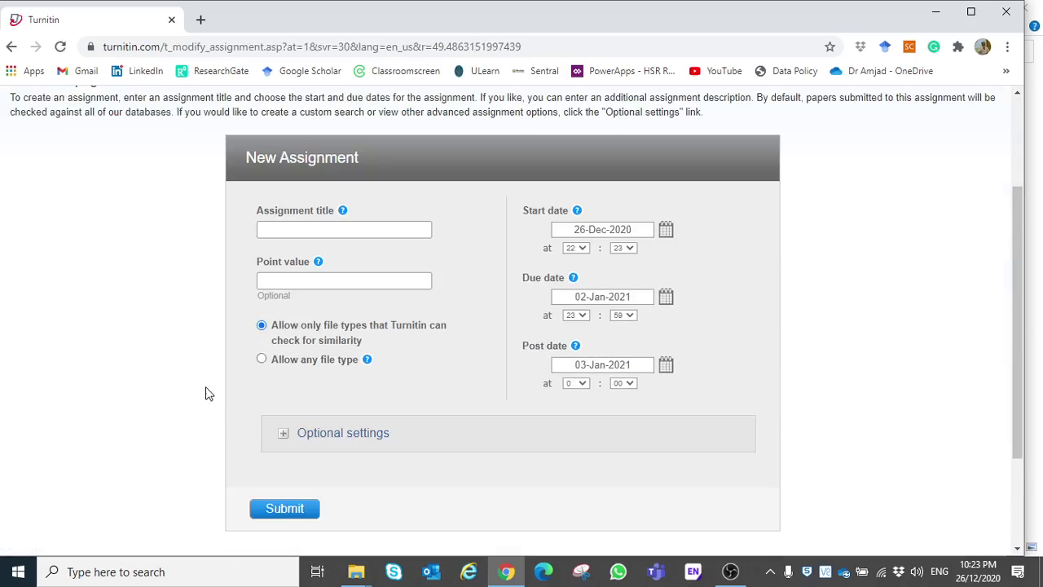
pyautogui.click(286, 229)
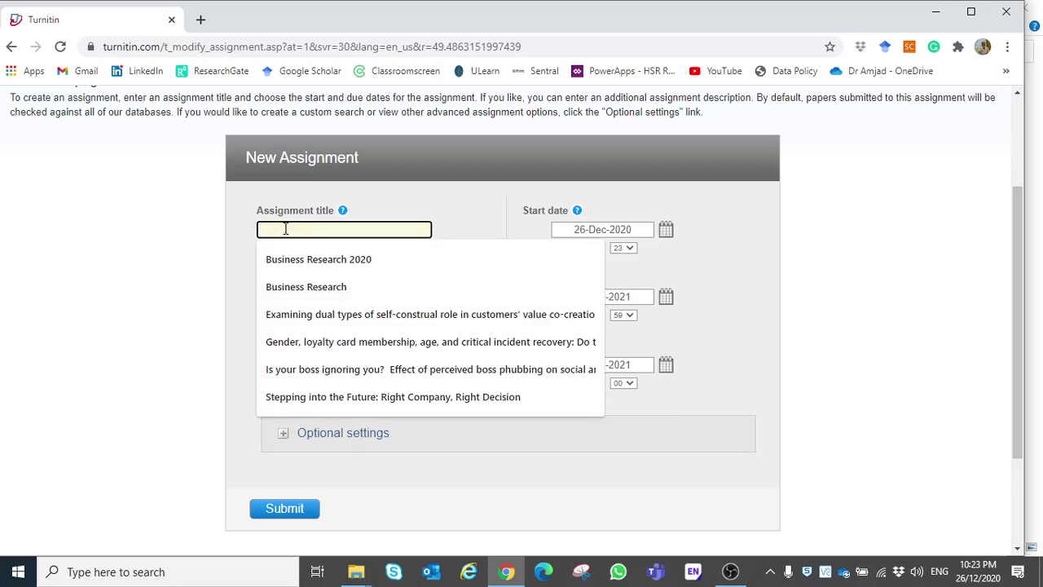
pyautogui.write('Business Research')
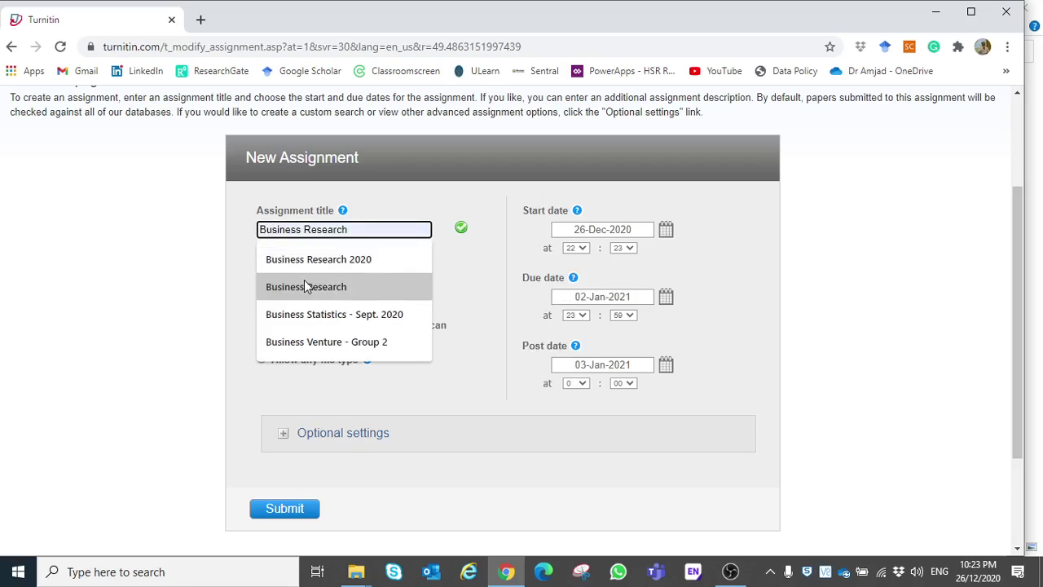
pyautogui.click(306, 286)
pyautogui.click(318, 446)
pyautogui.scroll(-2, 110, 407)
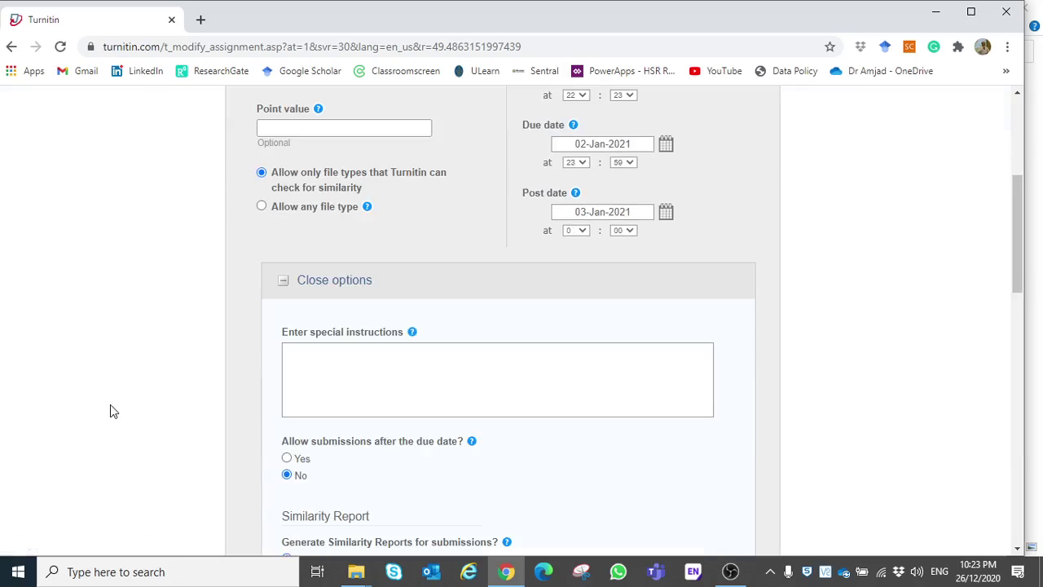
pyautogui.scroll(-3, 251, 399)
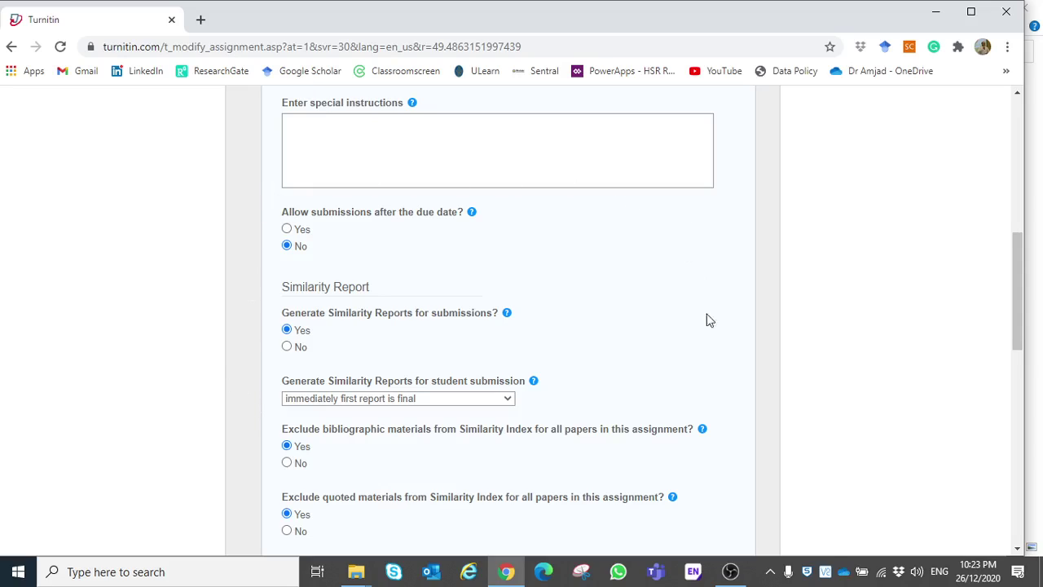
pyautogui.scroll(-1, 318, 261)
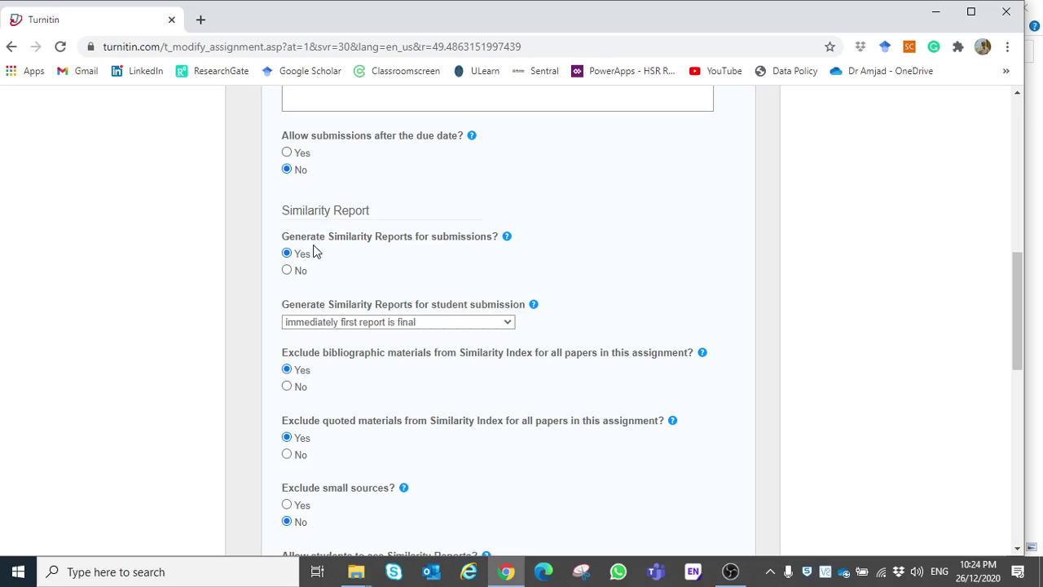
pyautogui.scroll(-1, 298, 266)
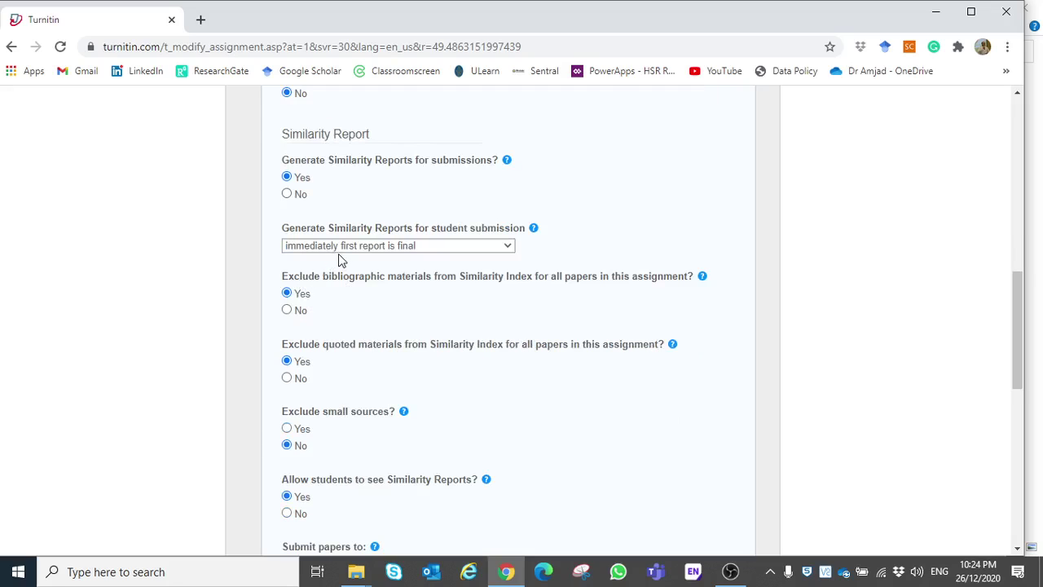
pyautogui.click(431, 252)
pyautogui.click(431, 251)
pyautogui.scroll(-1, 364, 306)
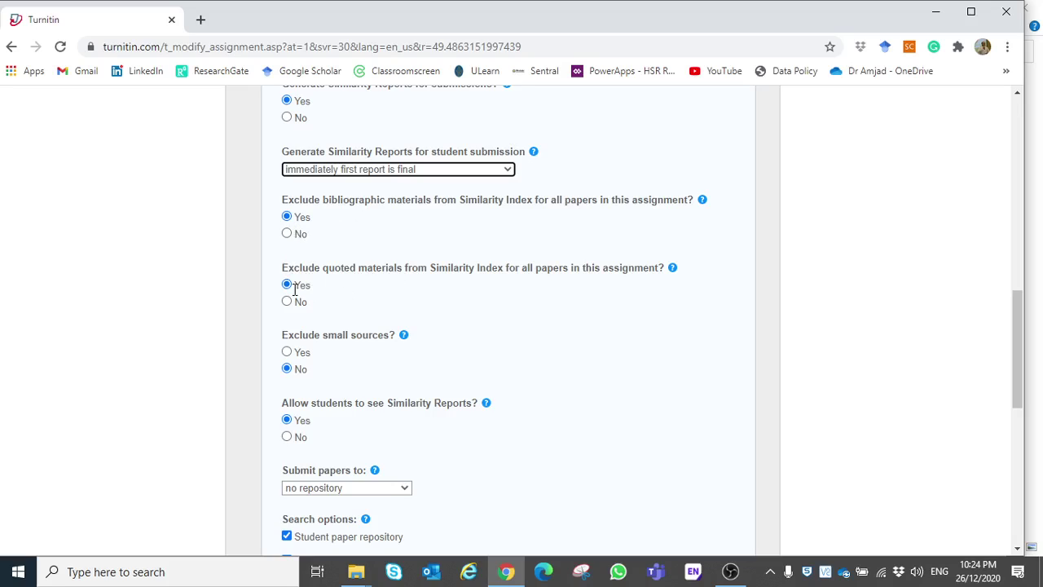
pyautogui.scroll(-1, 337, 415)
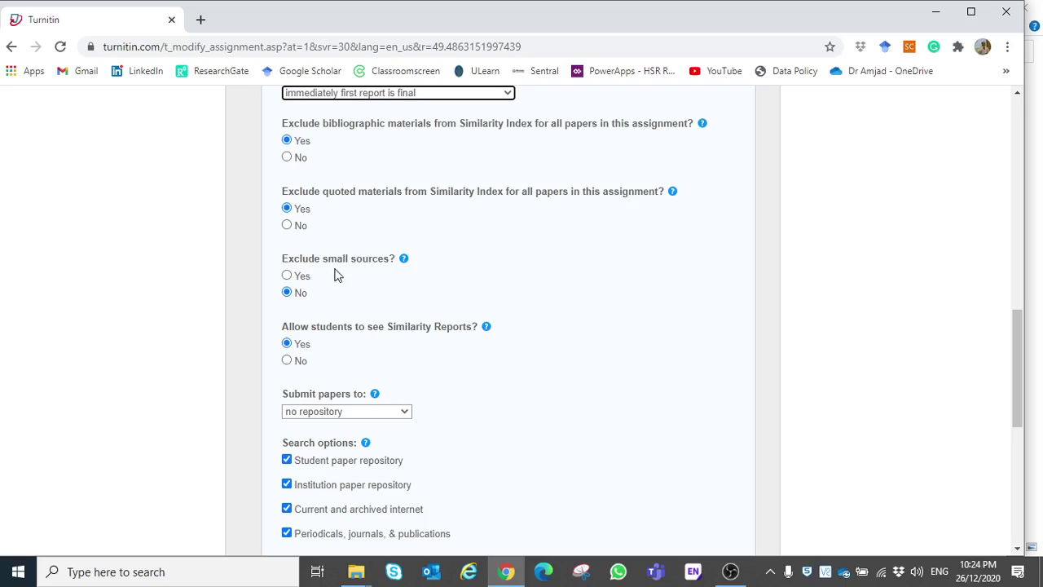
pyautogui.scroll(-1, 325, 334)
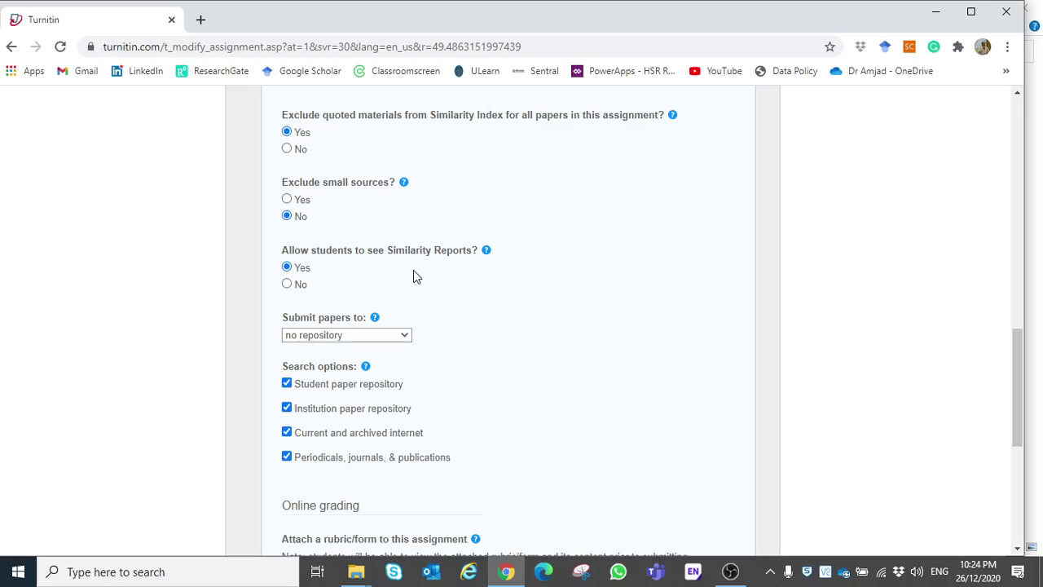
pyautogui.scroll(-1, 402, 343)
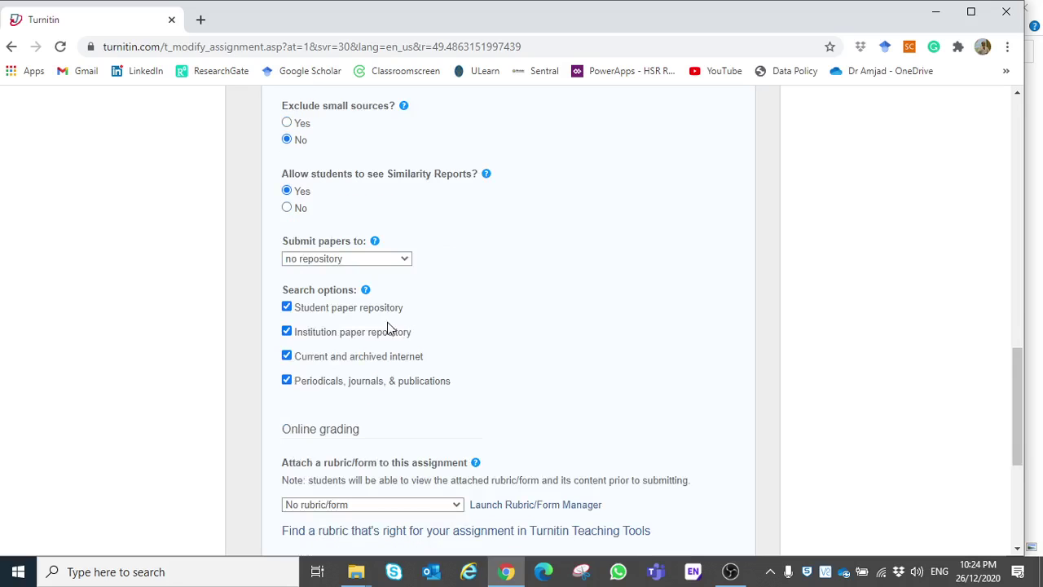
# - Store papers in no repository, keep student paper search enabled, and submit the assignment
pyautogui.click(400, 260)
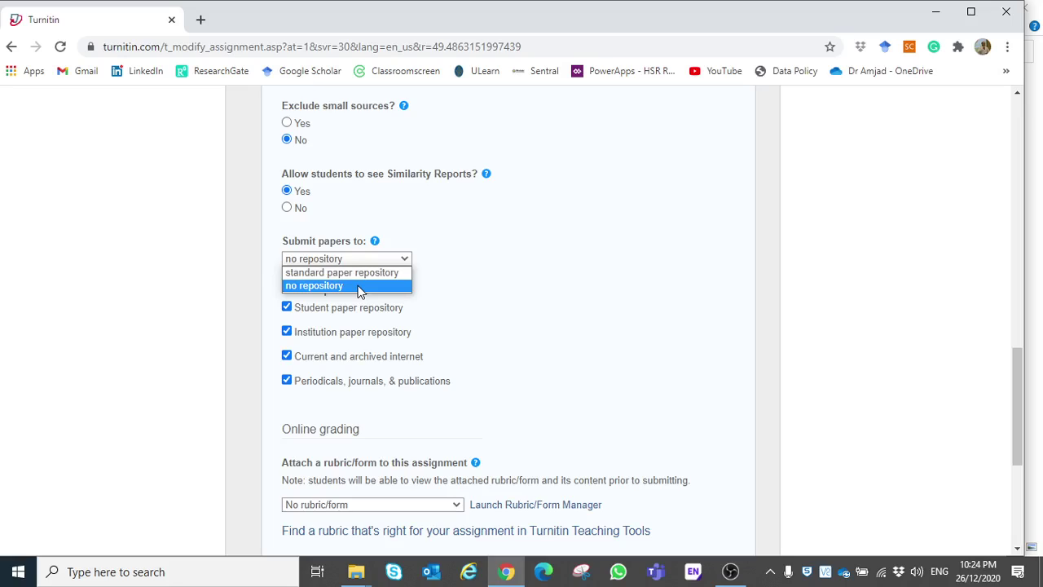
pyautogui.click(359, 286)
pyautogui.click(286, 308)
pyautogui.click(286, 308)
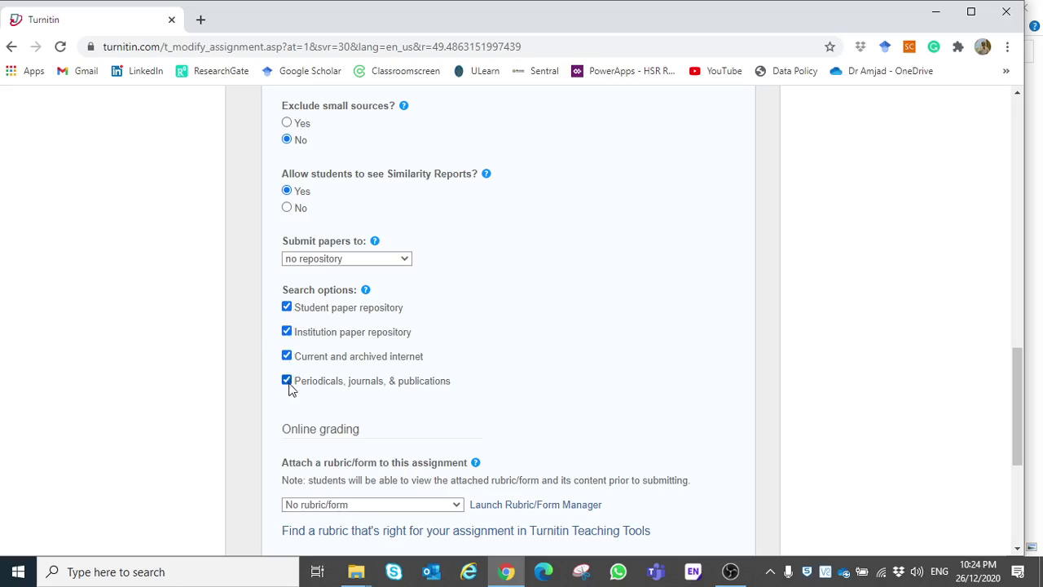
pyautogui.scroll(-2, 282, 337)
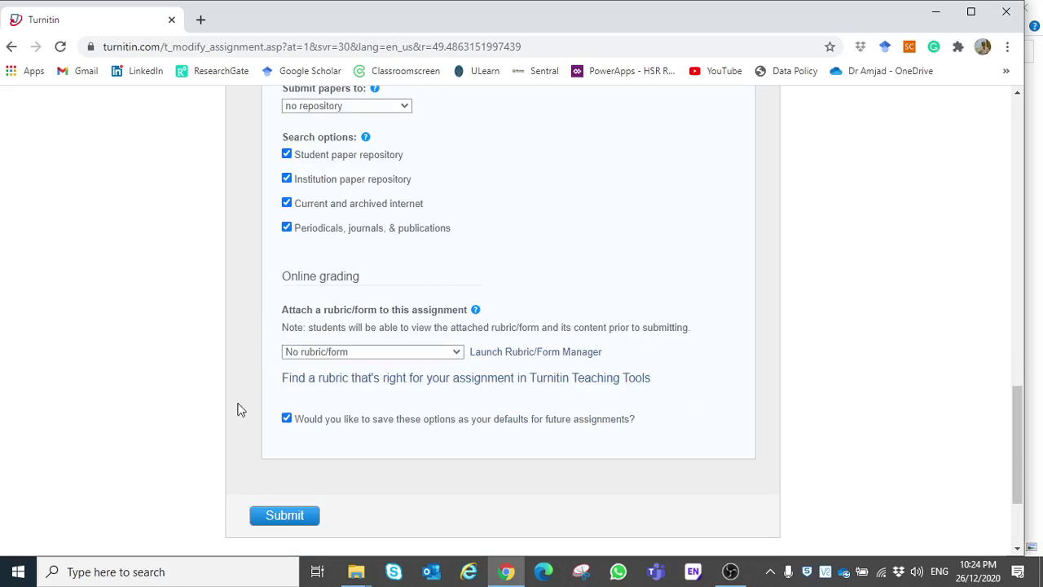
pyautogui.click(284, 518)
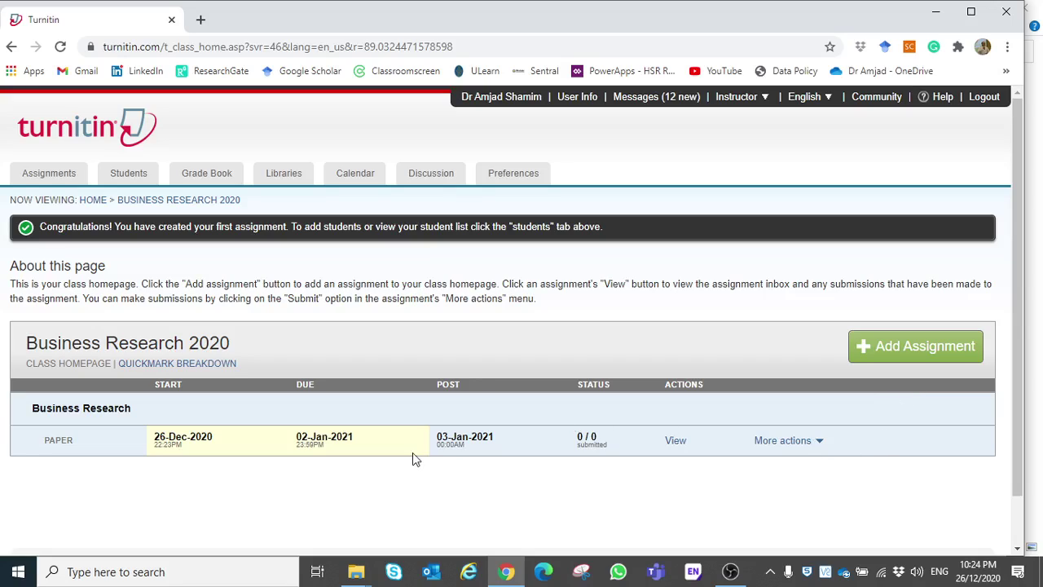
# - Choose Submit from the Business Research paper's More actions menu
pyautogui.click(819, 444)
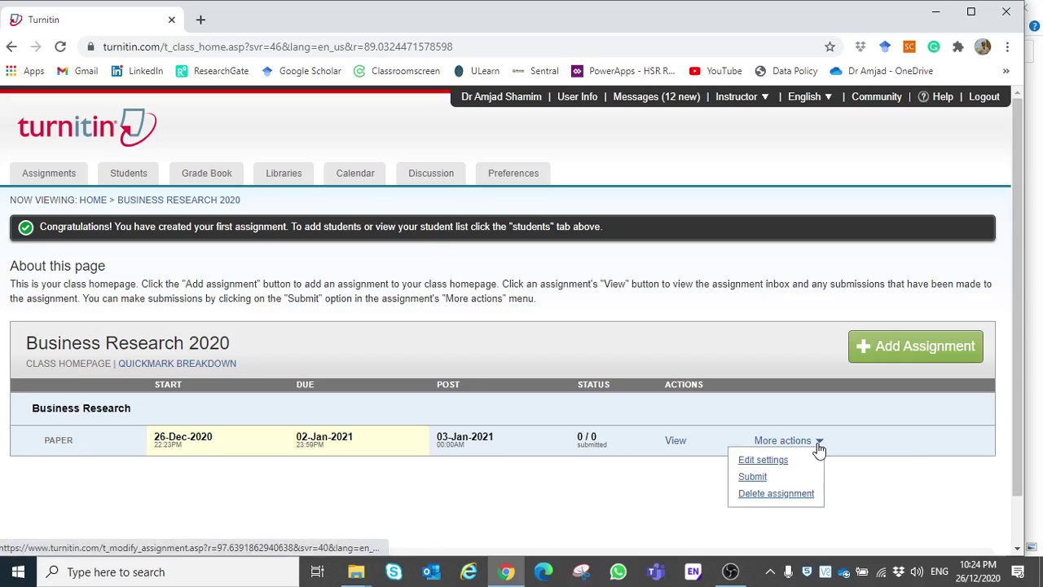
pyautogui.click(756, 479)
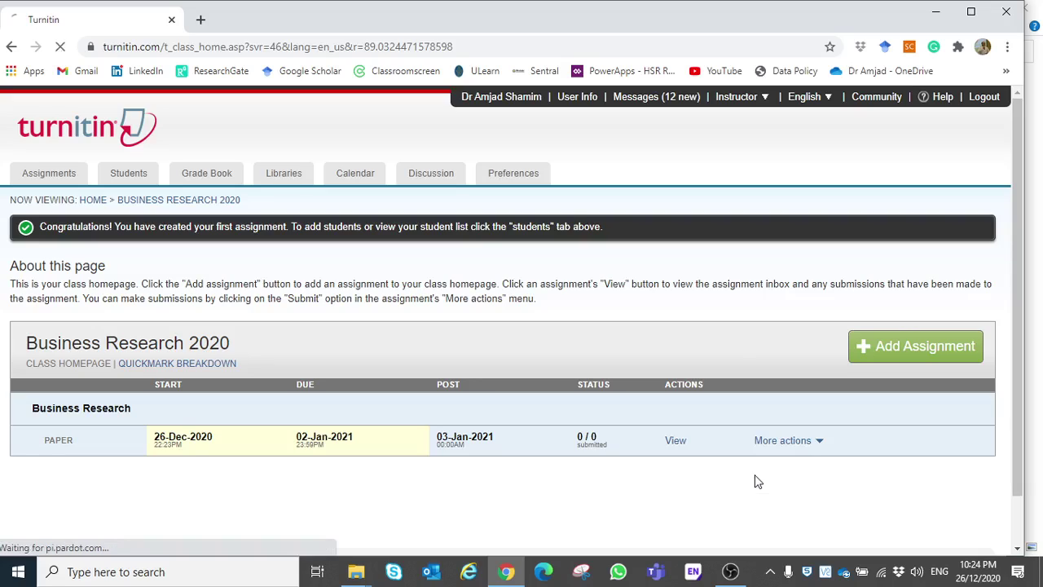
pyautogui.scroll(-1, 469, 410)
pyautogui.scroll(-2, 469, 410)
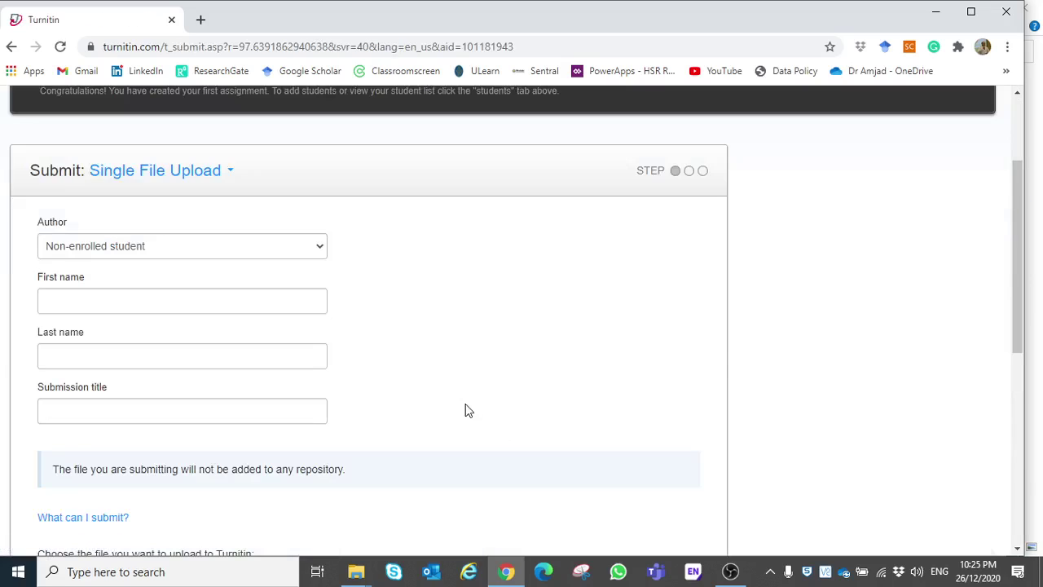
pyautogui.scroll(1, 468, 410)
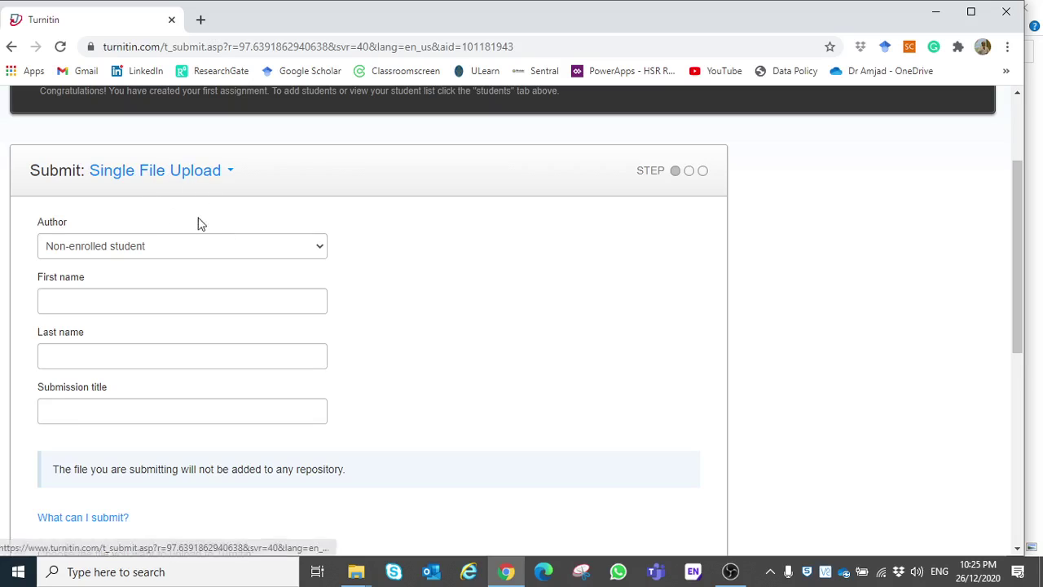
pyautogui.click(199, 247)
pyautogui.click(199, 246)
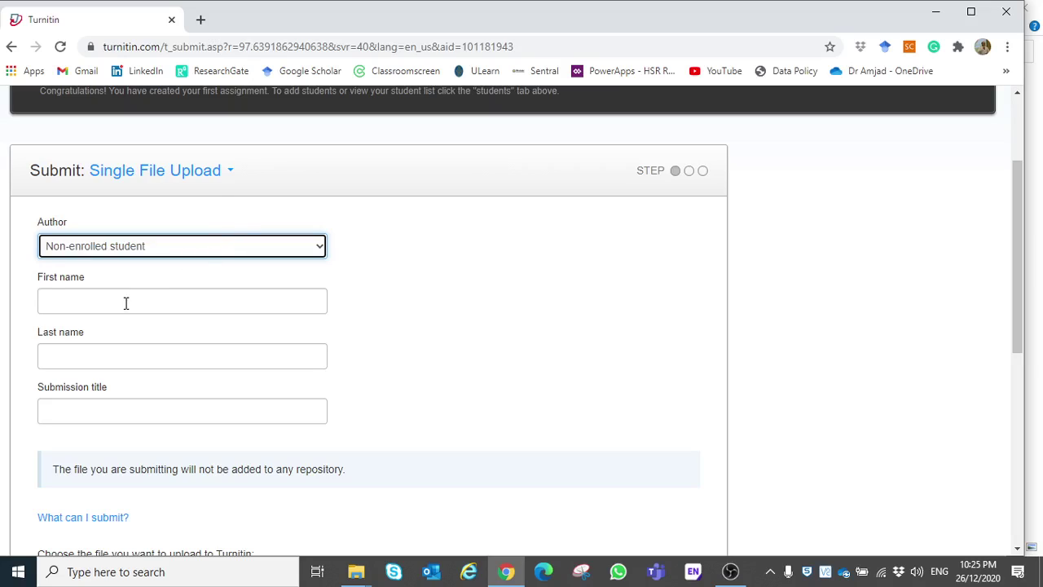
pyautogui.scroll(-2, 351, 372)
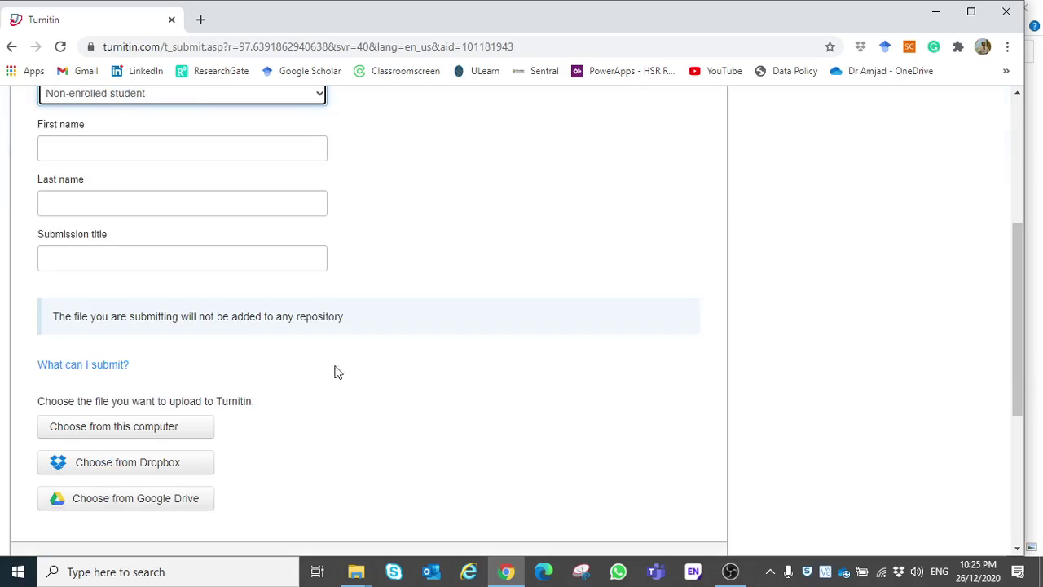
pyautogui.scroll(-1, 226, 323)
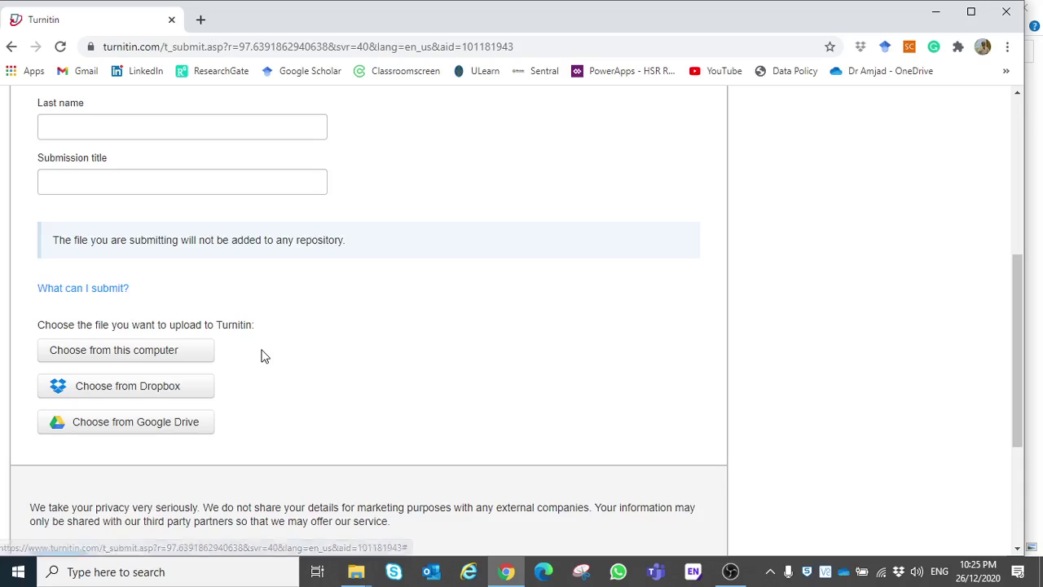
pyautogui.scroll(2, 263, 356)
pyautogui.scroll(2, 445, 345)
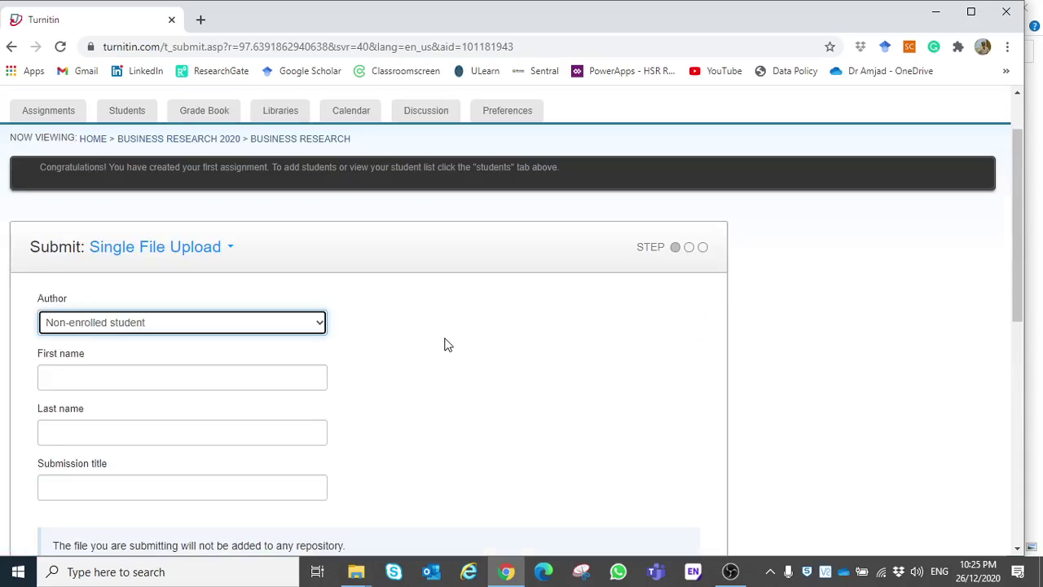
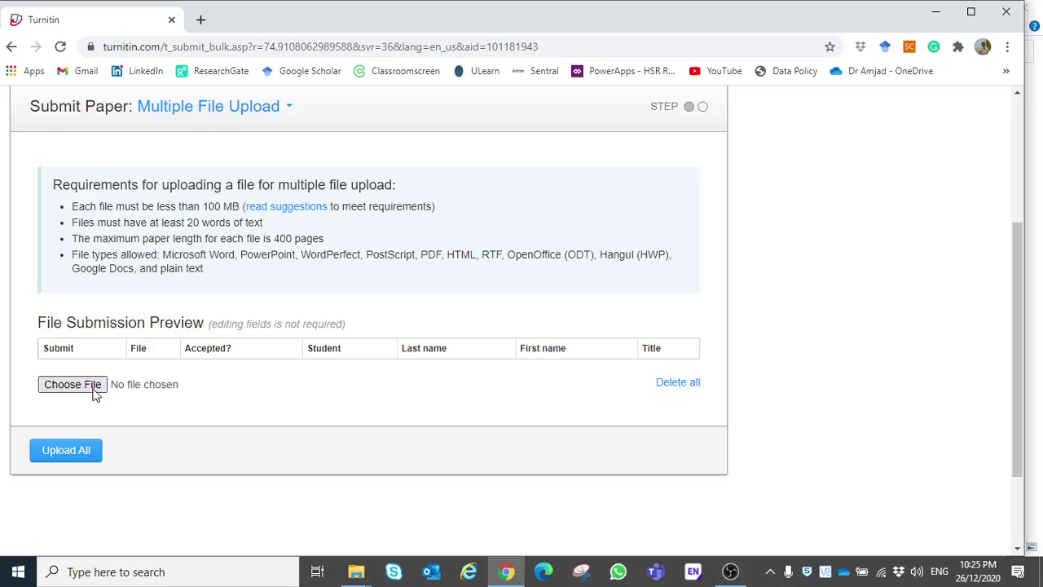
# - Upload the GROUP - A, GROUP - B and GROUP - C PDFs from Final Projects
pyautogui.click(96, 394)
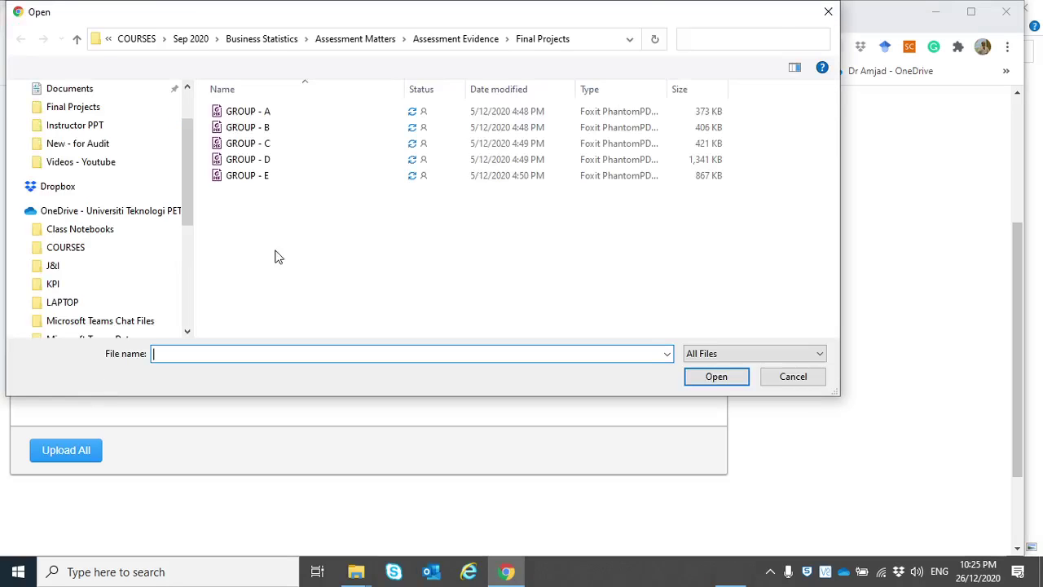
pyautogui.click(263, 116)
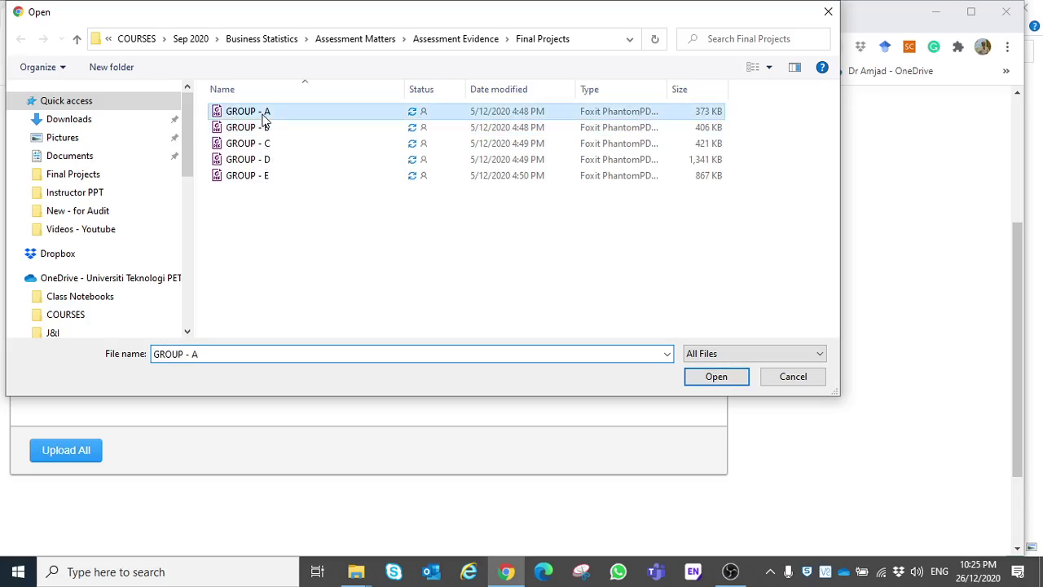
pyautogui.click(715, 379)
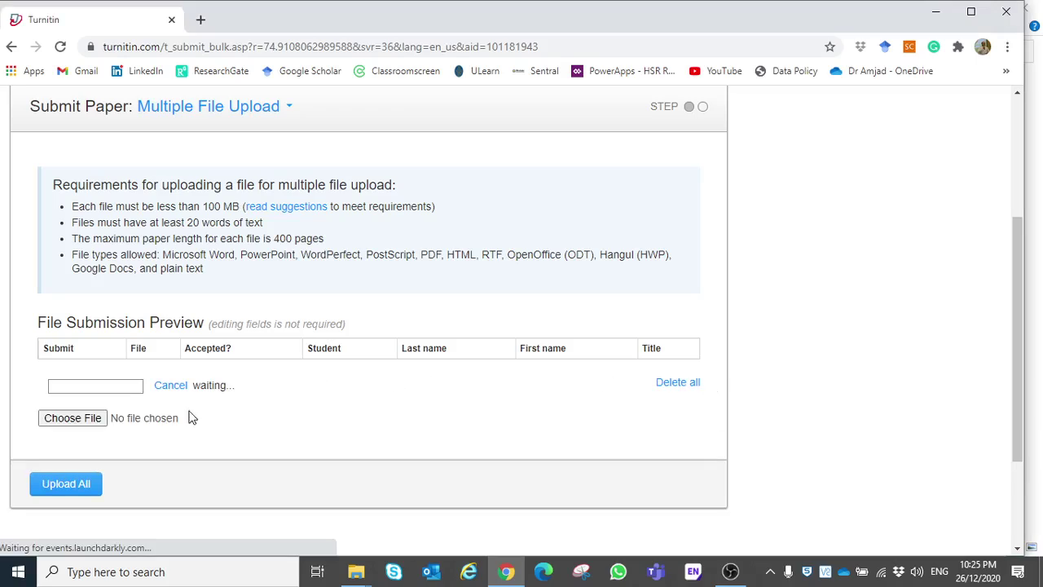
pyautogui.click(94, 428)
pyautogui.click(279, 129)
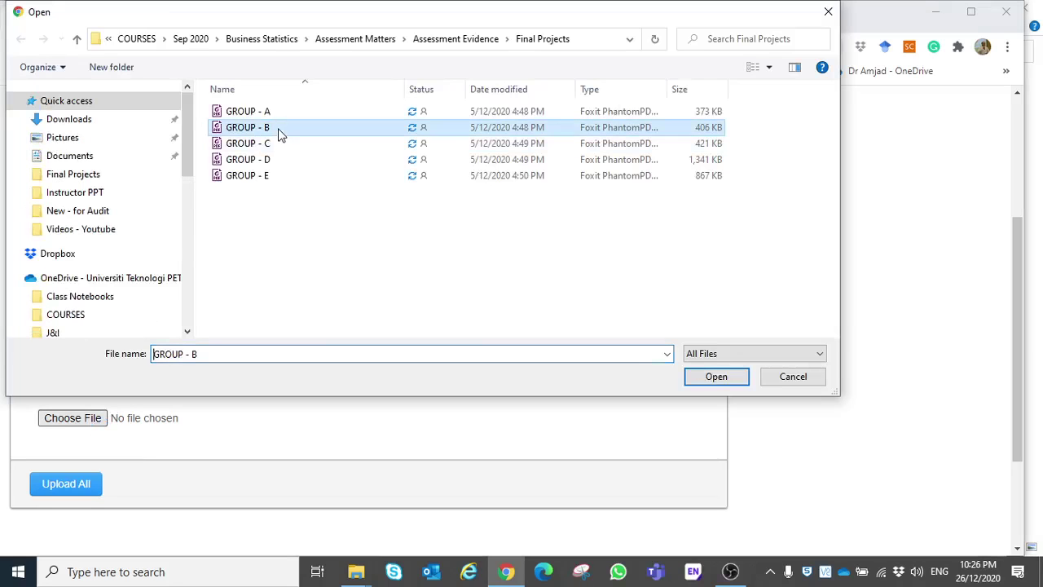
pyautogui.click(719, 378)
pyautogui.click(87, 453)
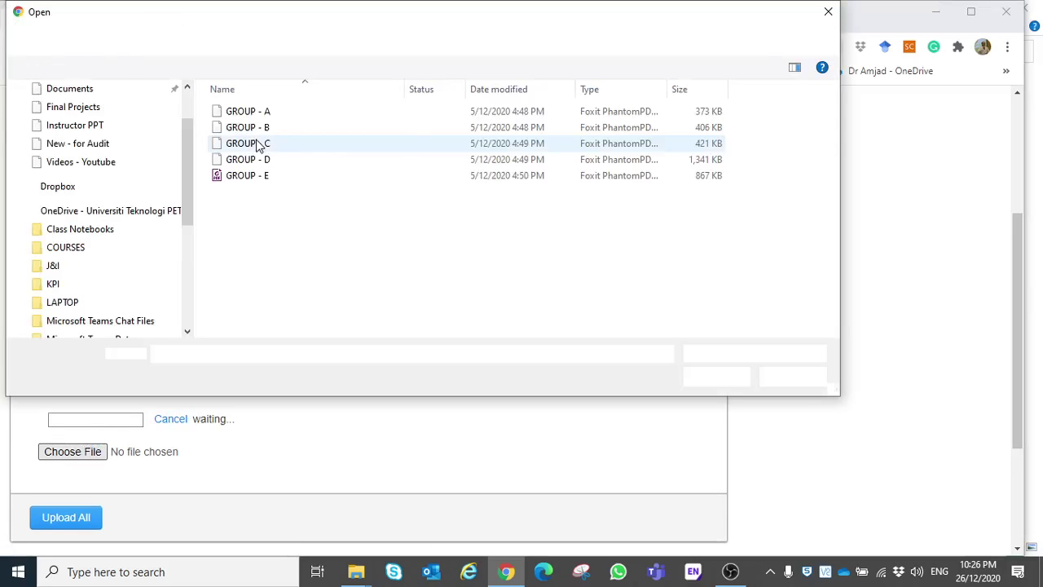
pyautogui.click(260, 143)
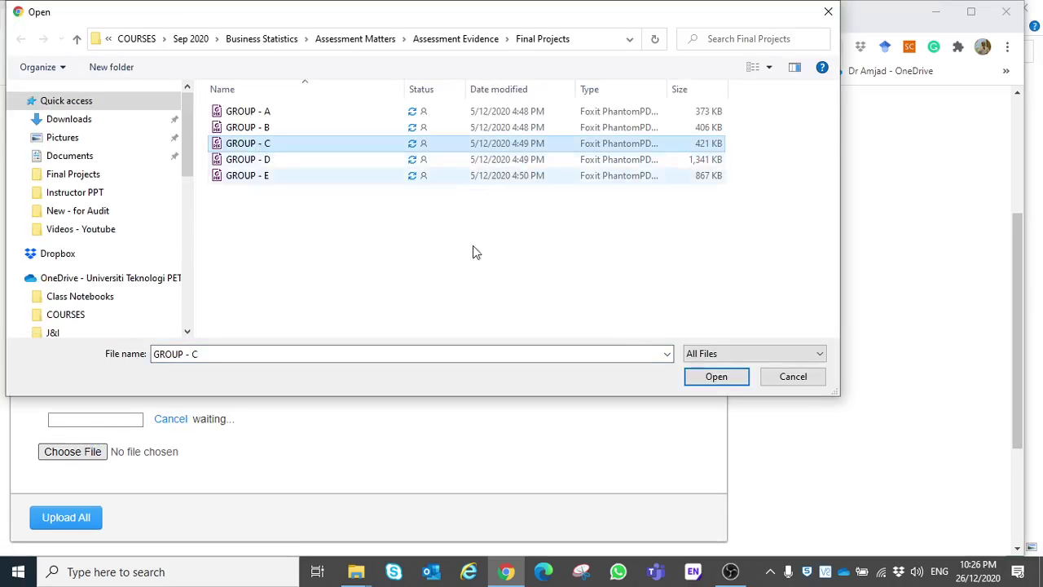
pyautogui.click(733, 379)
# - Add the GROUP - D and GROUP - E PDFs to the submission preview
pyautogui.press('space')
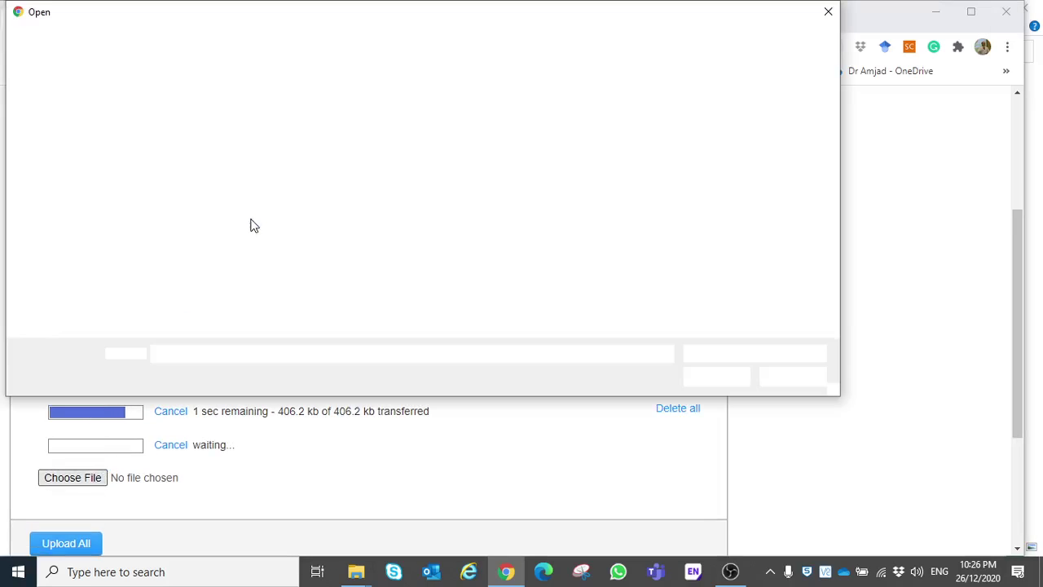
pyautogui.click(261, 158)
pyautogui.click(715, 377)
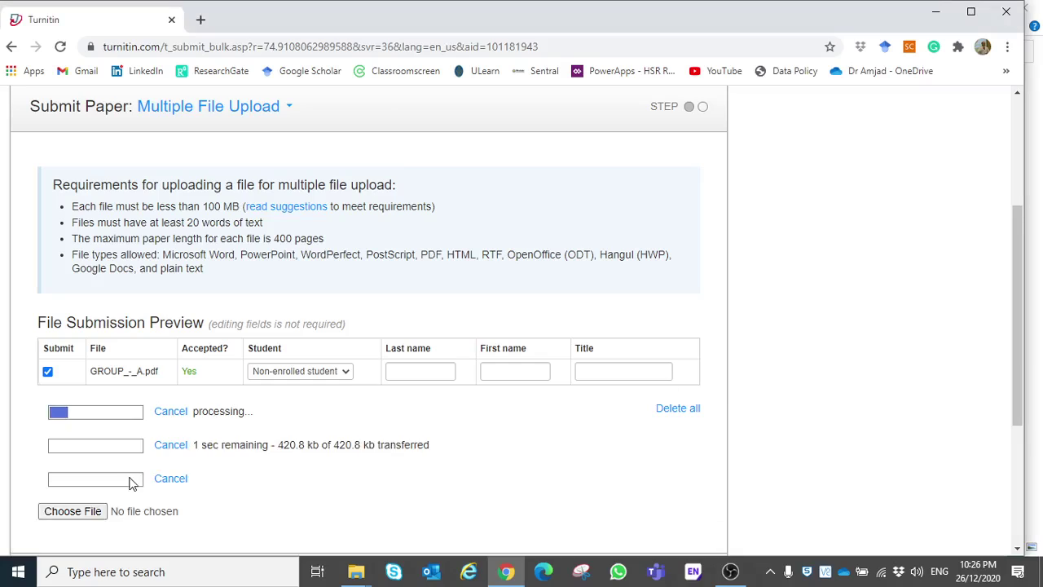
pyautogui.click(72, 511)
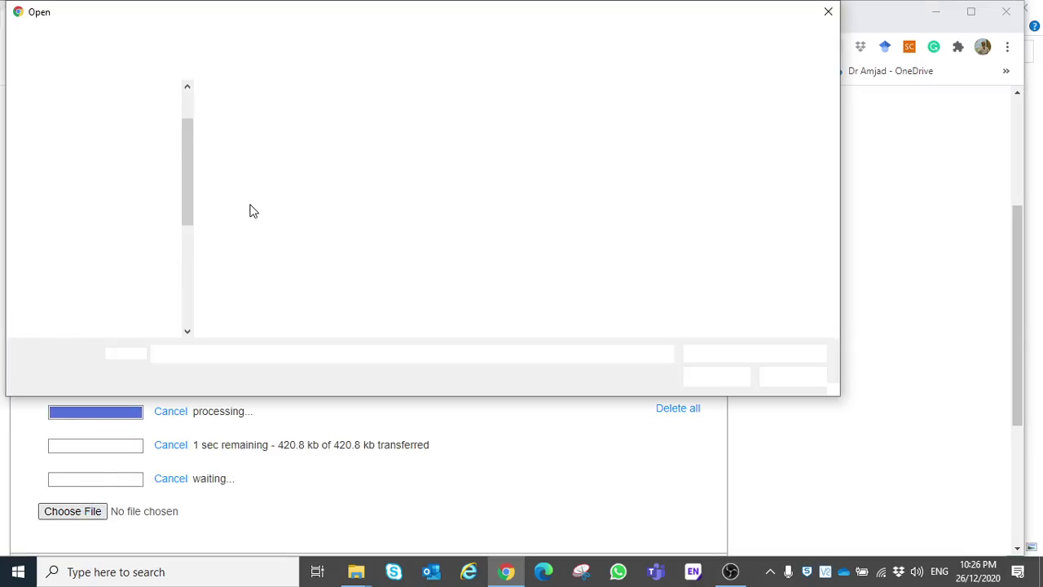
pyautogui.click(247, 175)
pyautogui.click(706, 380)
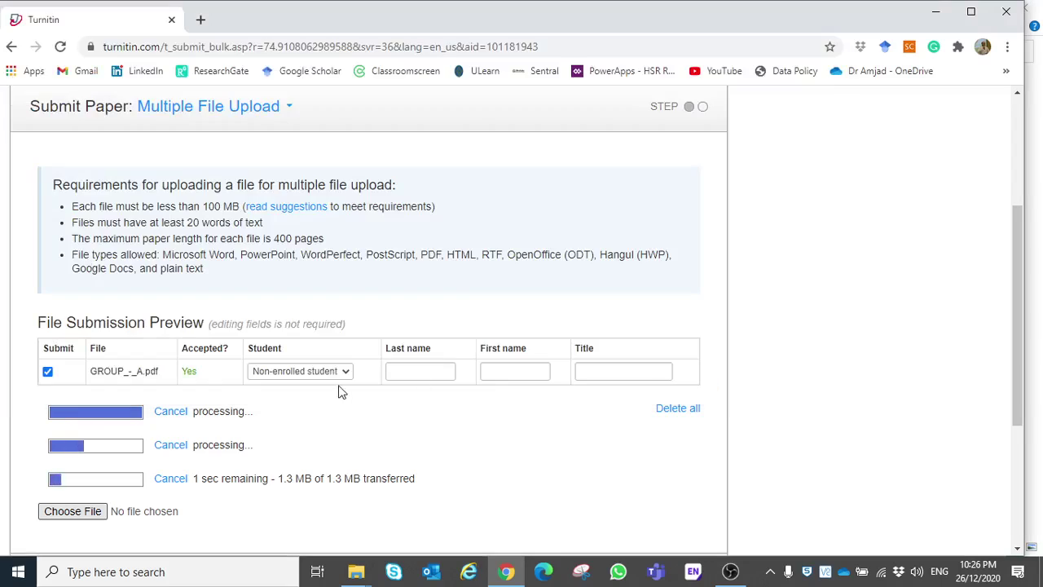
pyautogui.scroll(-1, 109, 349)
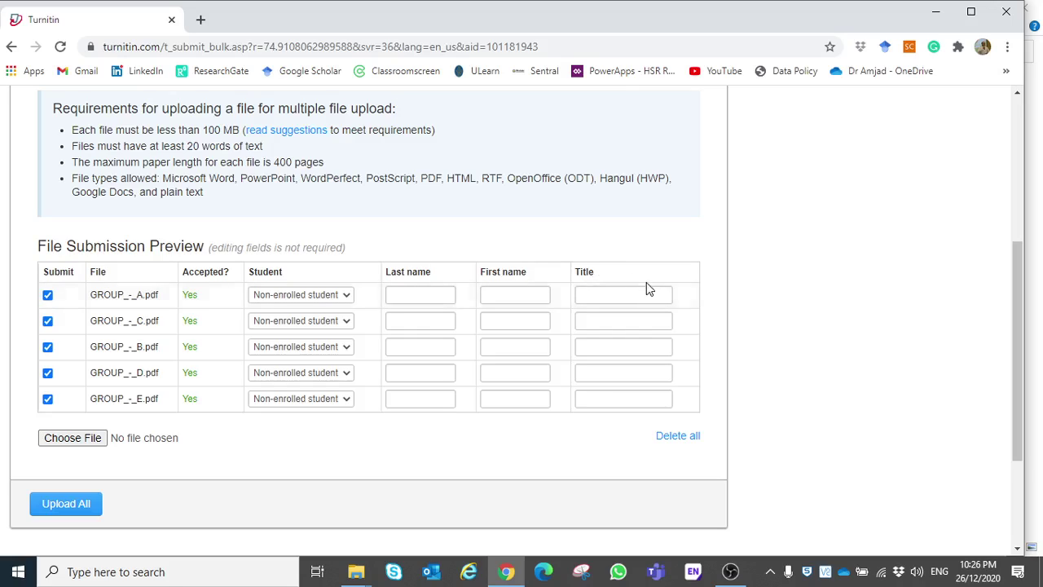
# - Title the five rows Group A, Group B, Group C, Group D and Group E from autocomplete suggestions
pyautogui.click(599, 297)
pyautogui.click(594, 324)
pyautogui.click(594, 321)
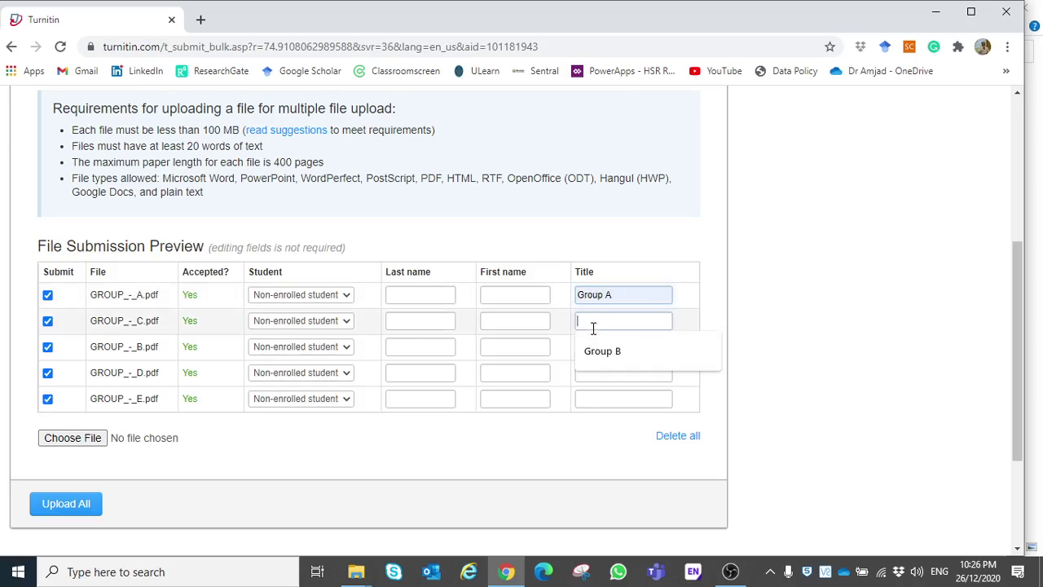
pyautogui.click(595, 346)
pyautogui.click(595, 346)
pyautogui.click(598, 374)
pyautogui.click(599, 377)
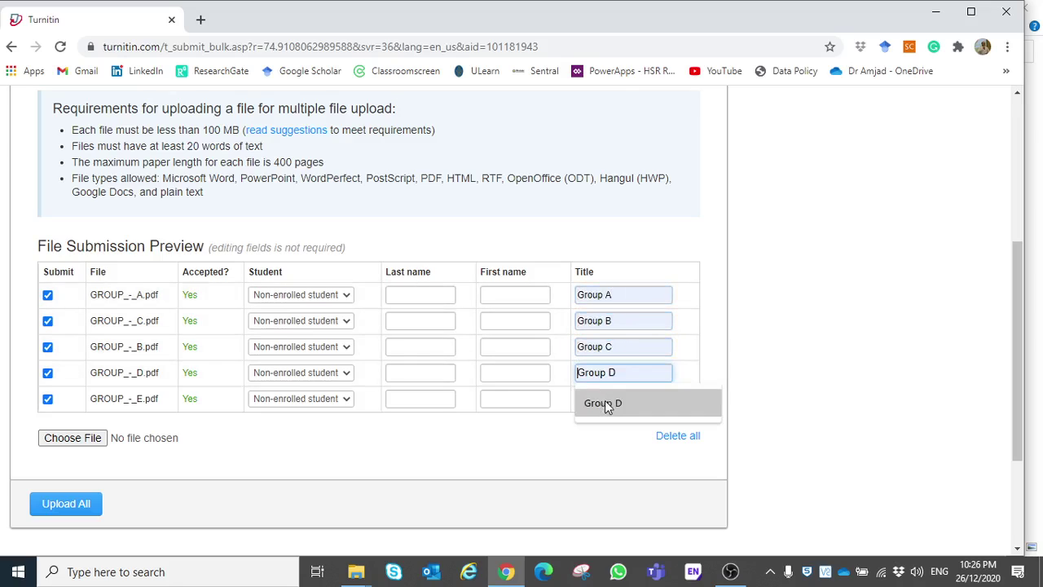
pyautogui.click(600, 403)
pyautogui.click(601, 399)
pyautogui.click(603, 429)
pyautogui.click(526, 442)
pyautogui.scroll(-1, 526, 442)
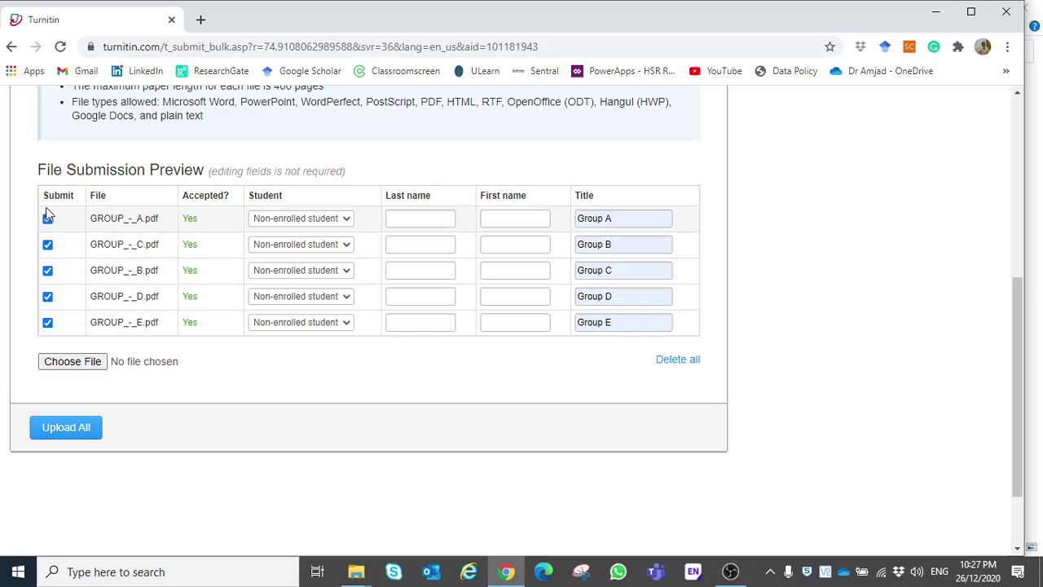
# - Upload all five titled files and confirm their submission to the Business Research assignment
pyautogui.click(69, 432)
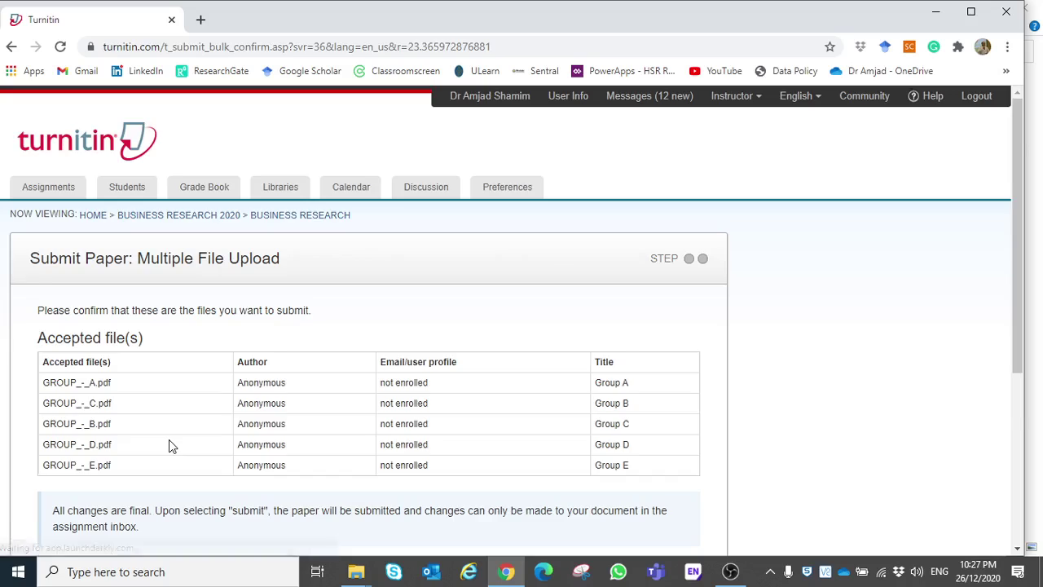
pyautogui.scroll(-3, 169, 441)
pyautogui.click(50, 455)
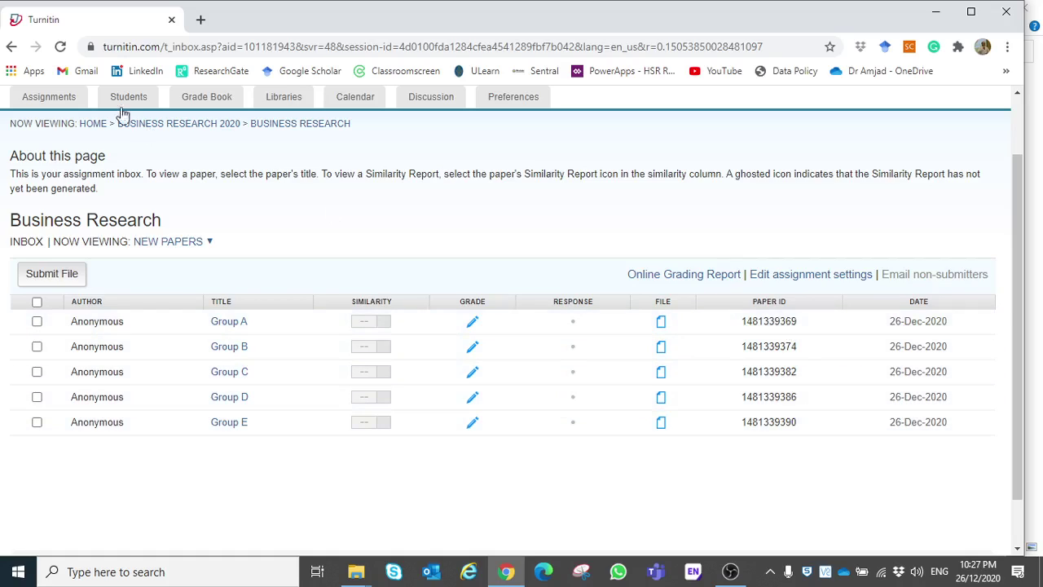
# - Reload the inbox to reveal similarity scores and open Group D's 4% similarity report
pyautogui.click(60, 48)
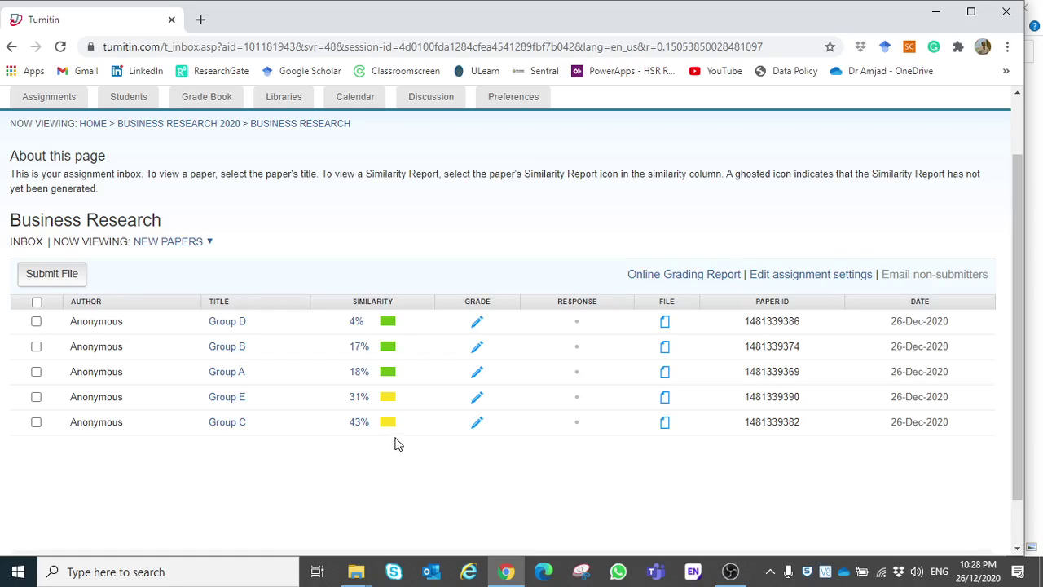
pyautogui.click(387, 322)
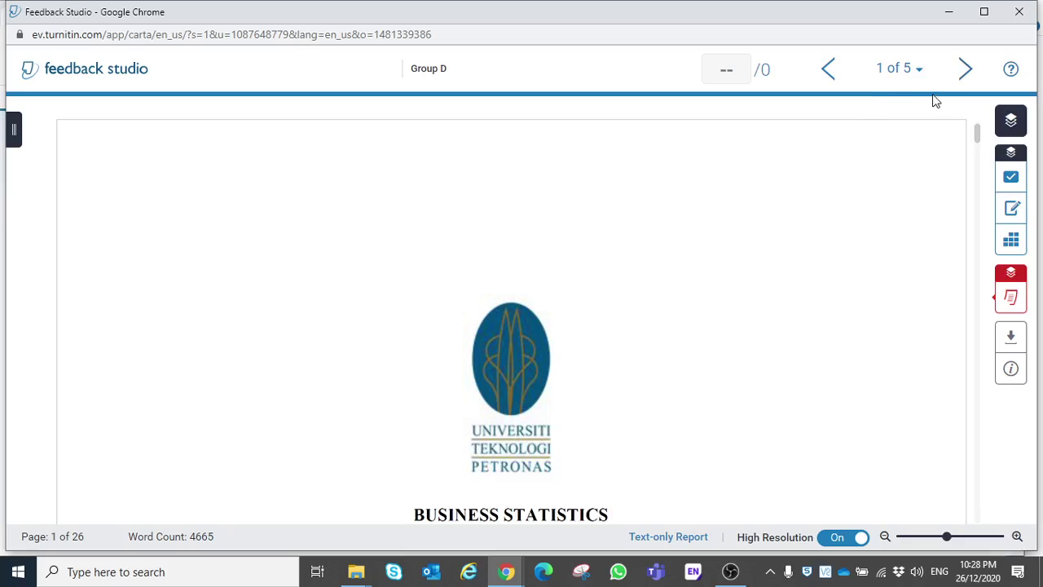
# - Move through to Group A's paper and download its report as Current View
pyautogui.scroll(-1, 722, 207)
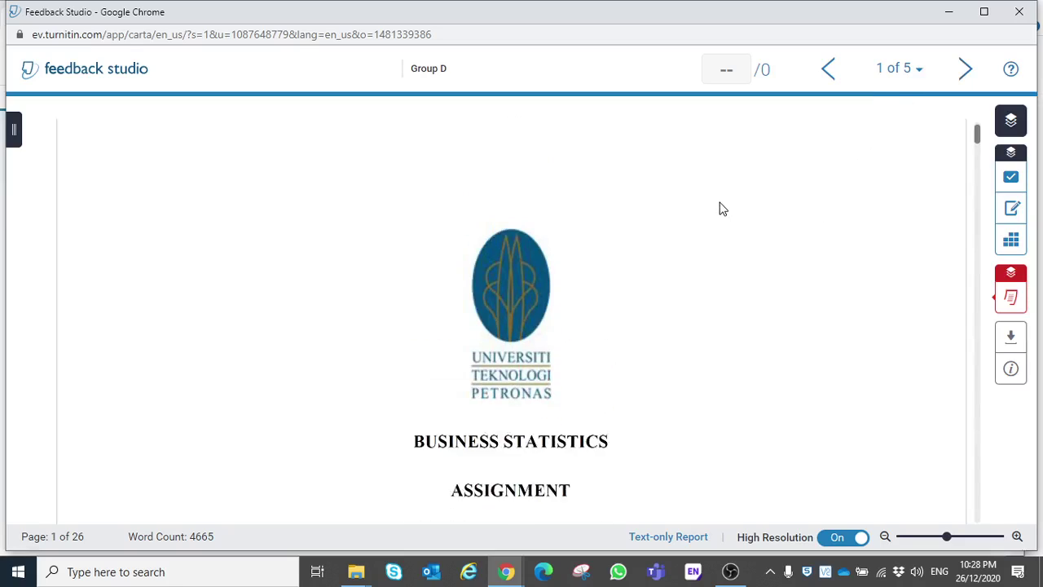
pyautogui.scroll(1, 722, 207)
pyautogui.click(965, 70)
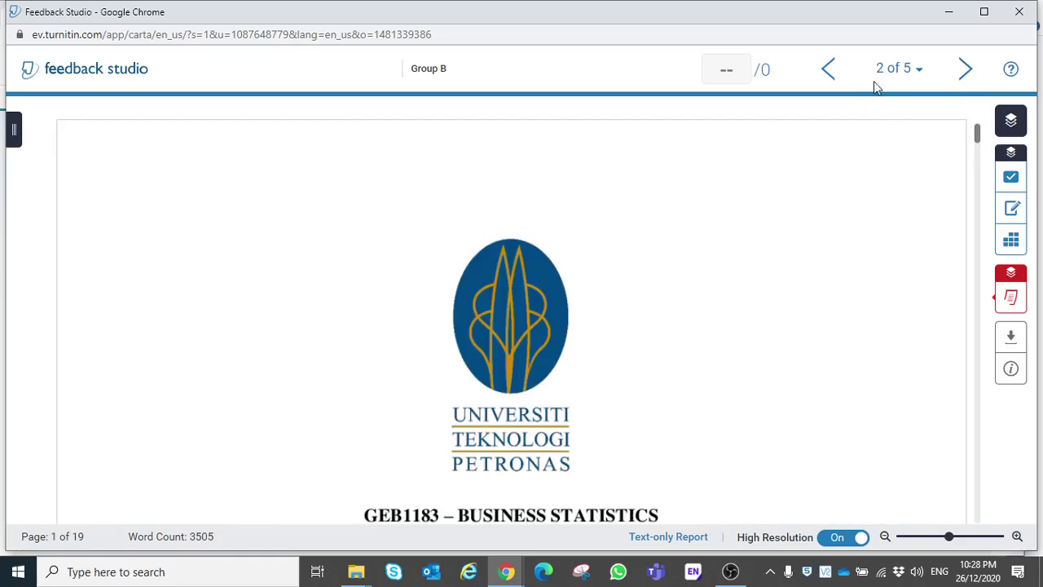
pyautogui.click(963, 70)
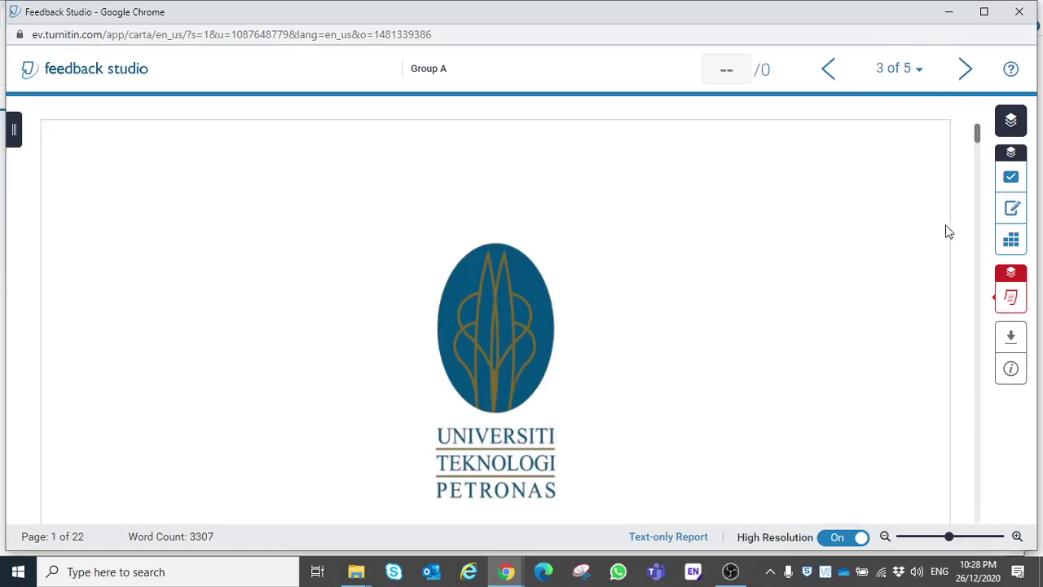
pyautogui.click(1011, 338)
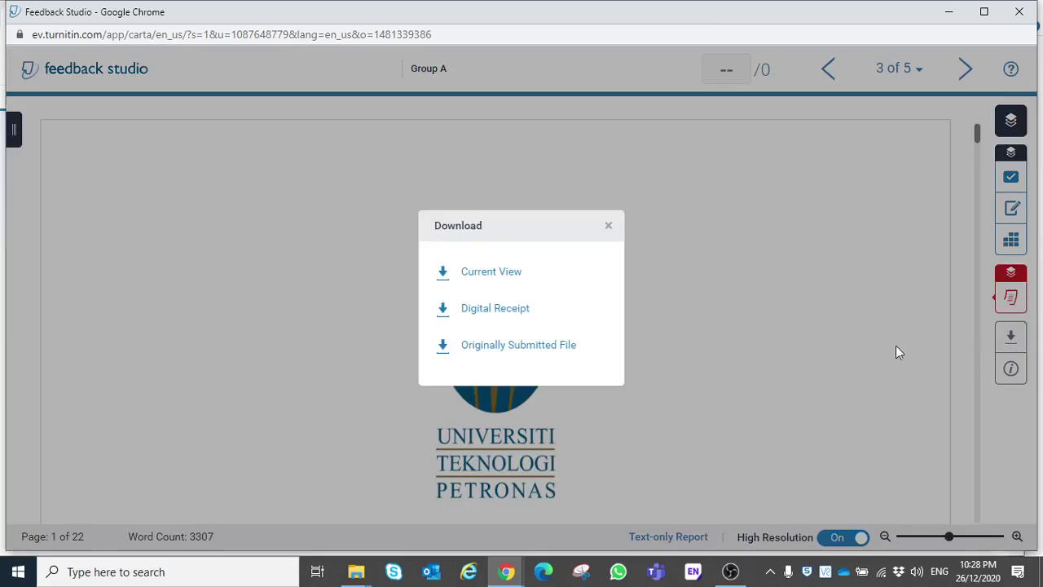
pyautogui.click(489, 272)
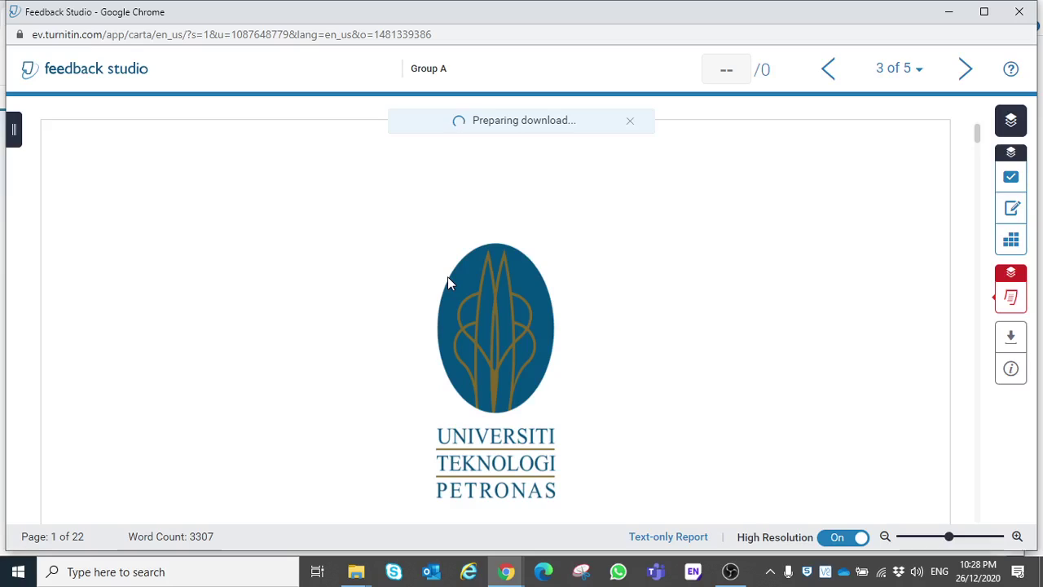
# - Return to Group D's paper and download its report as Current View
pyautogui.click(827, 71)
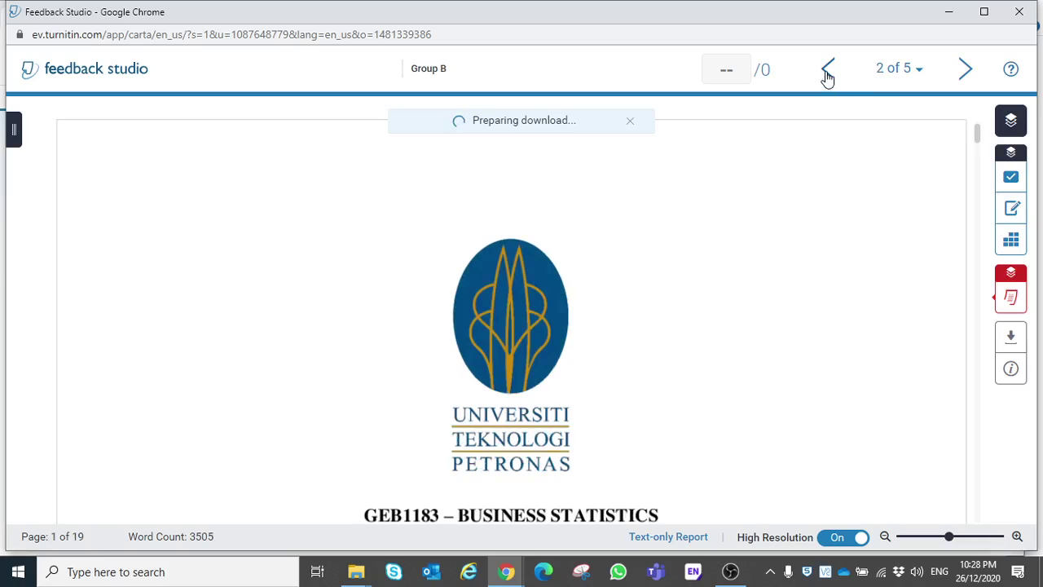
pyautogui.click(827, 72)
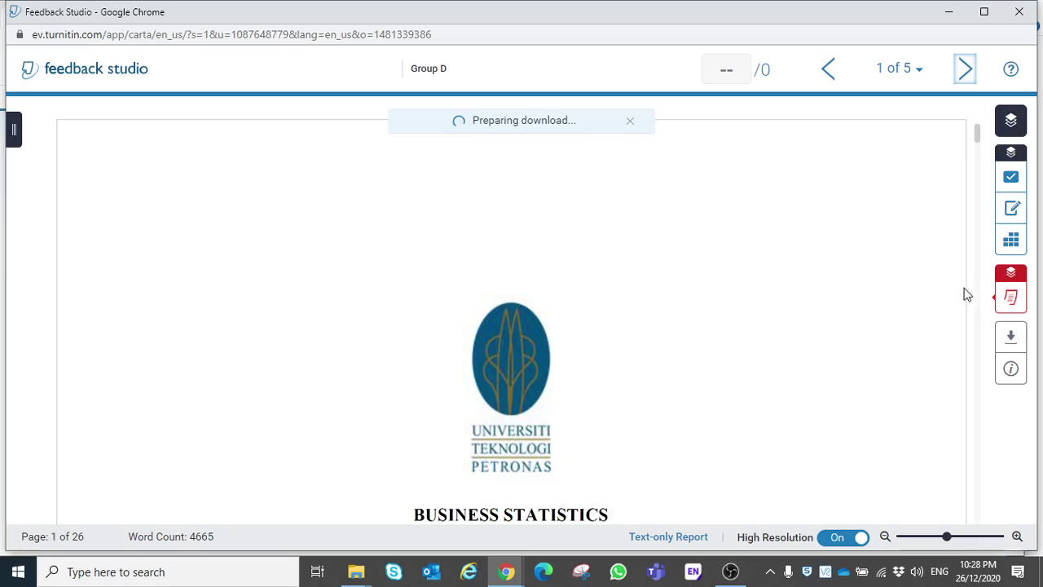
pyautogui.click(1011, 337)
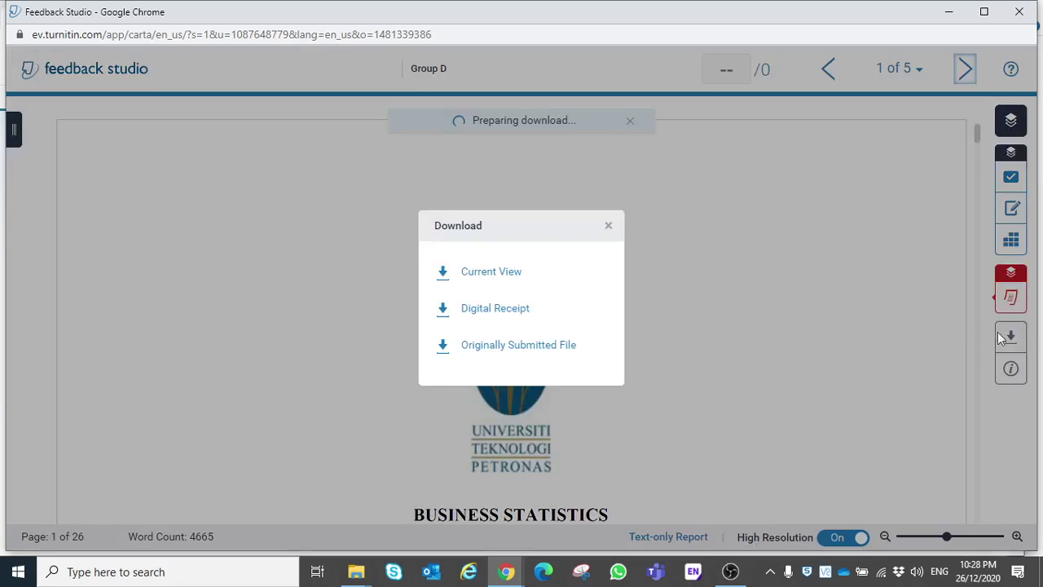
pyautogui.click(493, 272)
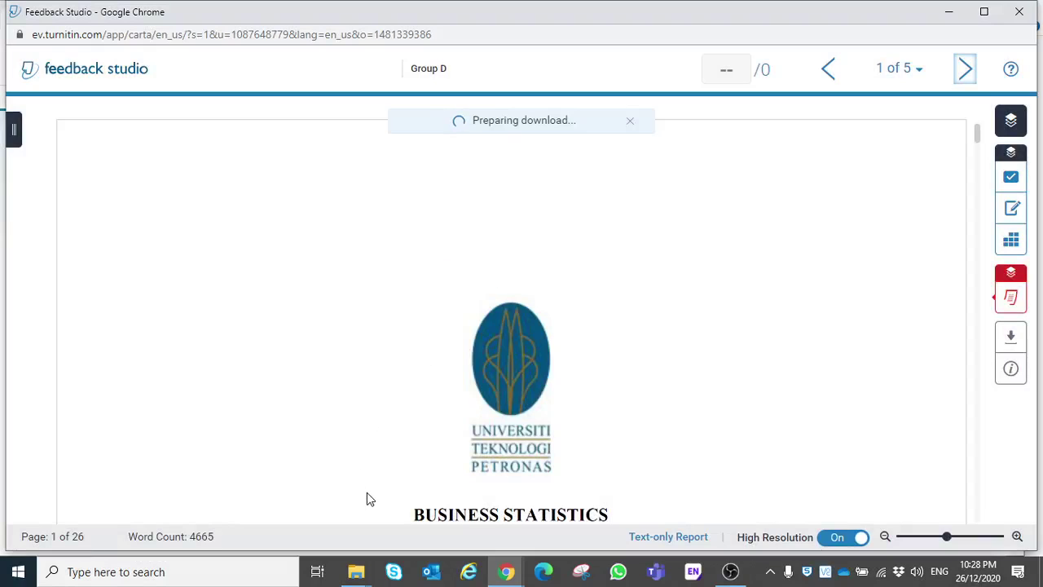
# - Open Group A.pdf from Downloads in Foxit and jump to its 18% originality report
pyautogui.moveTo(361, 574)
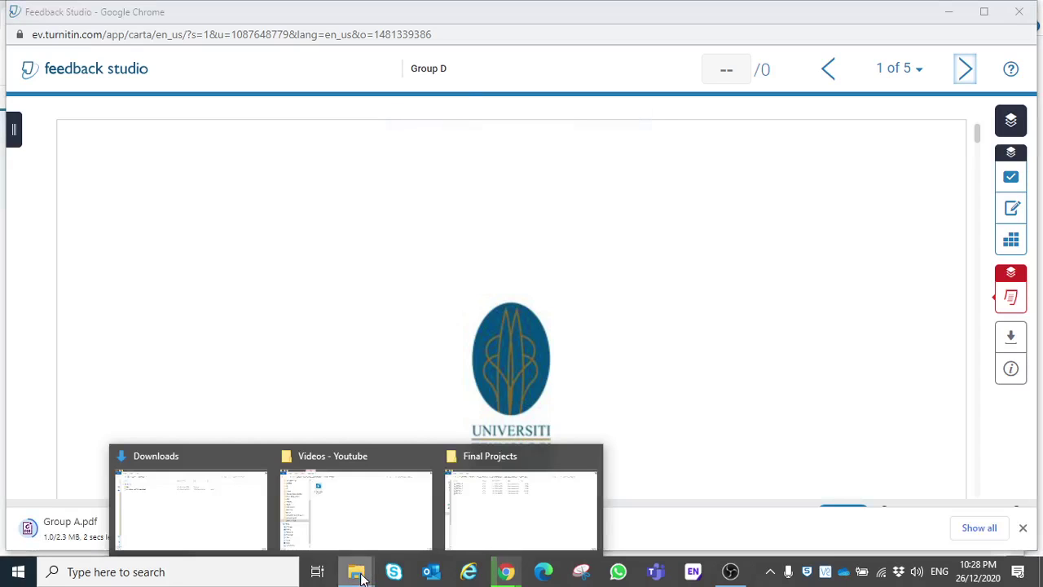
pyautogui.click(226, 521)
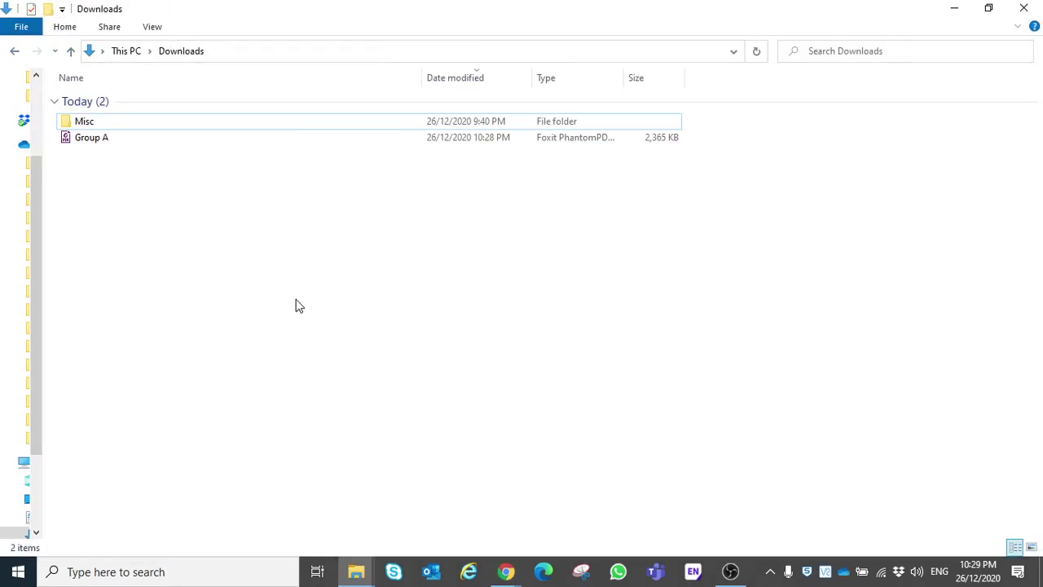
pyautogui.doubleClick(118, 137)
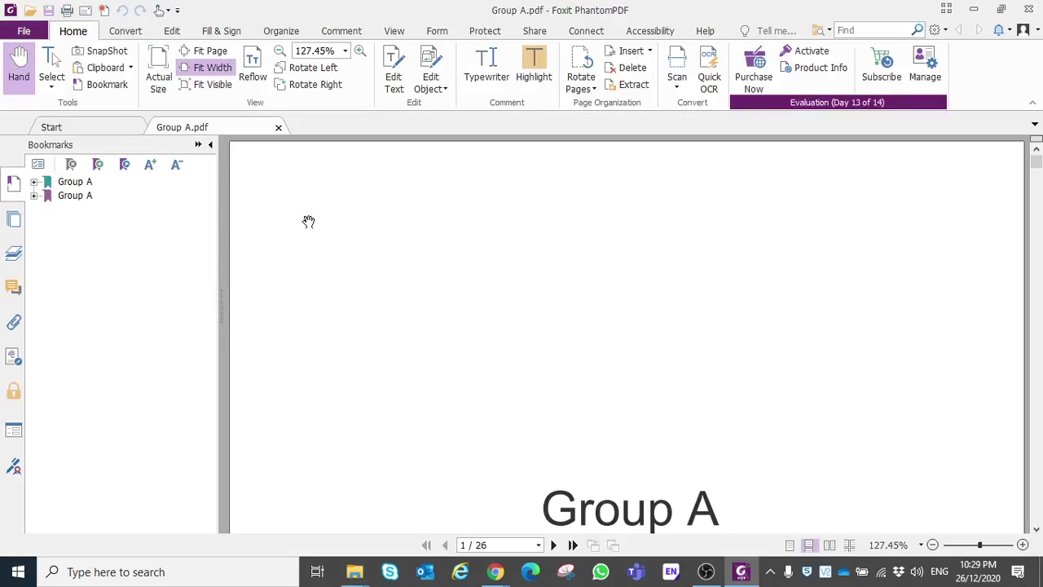
pyautogui.click(75, 199)
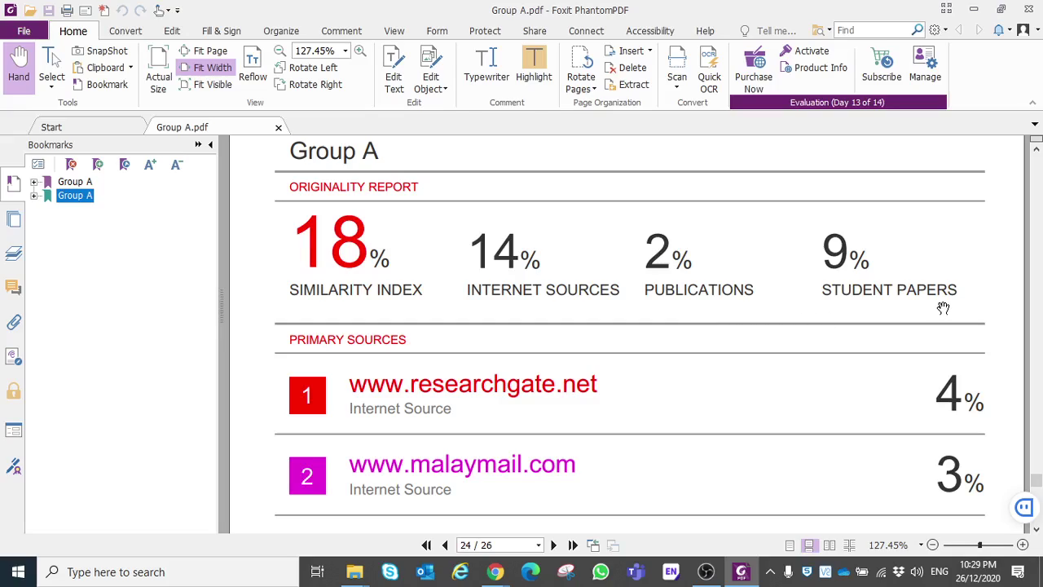
# - Bring the Downloads folder window back to the front
pyautogui.click(355, 571)
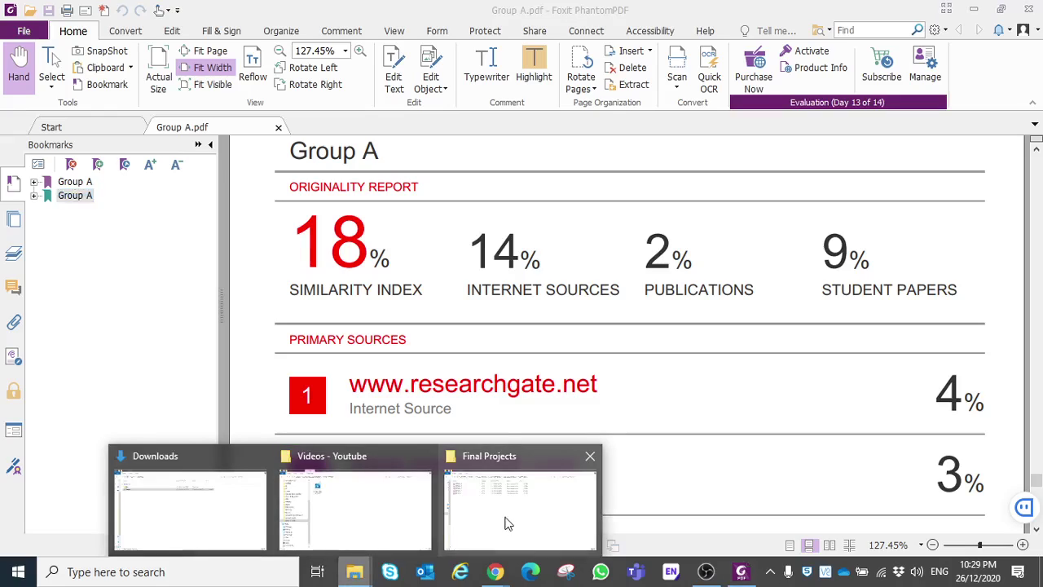
pyautogui.click(233, 531)
pyautogui.click(367, 429)
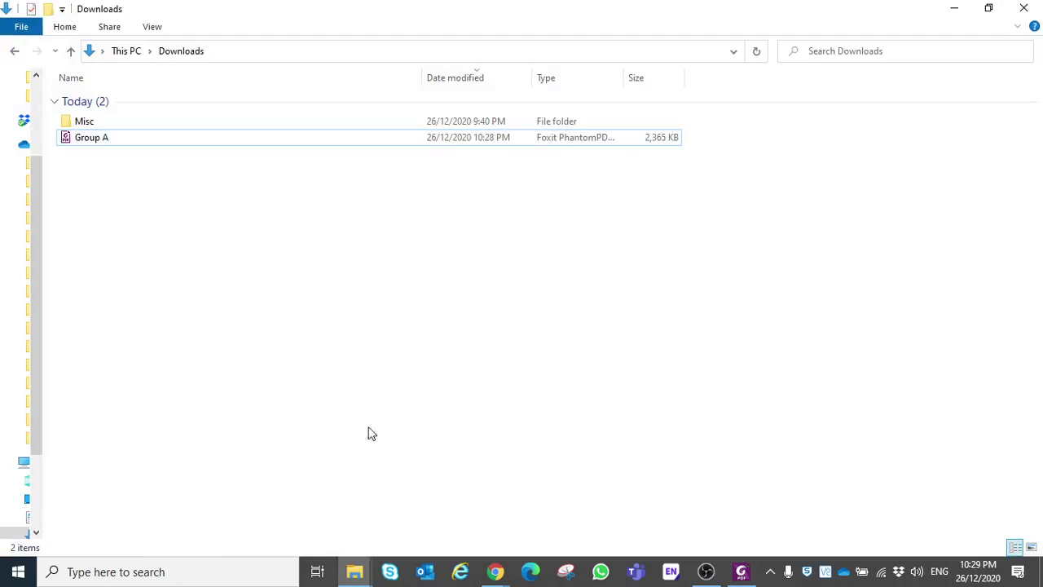
# - Download Feedback Studio's current-view report again, then check the Downloads folder
pyautogui.click(511, 573)
pyautogui.click(538, 520)
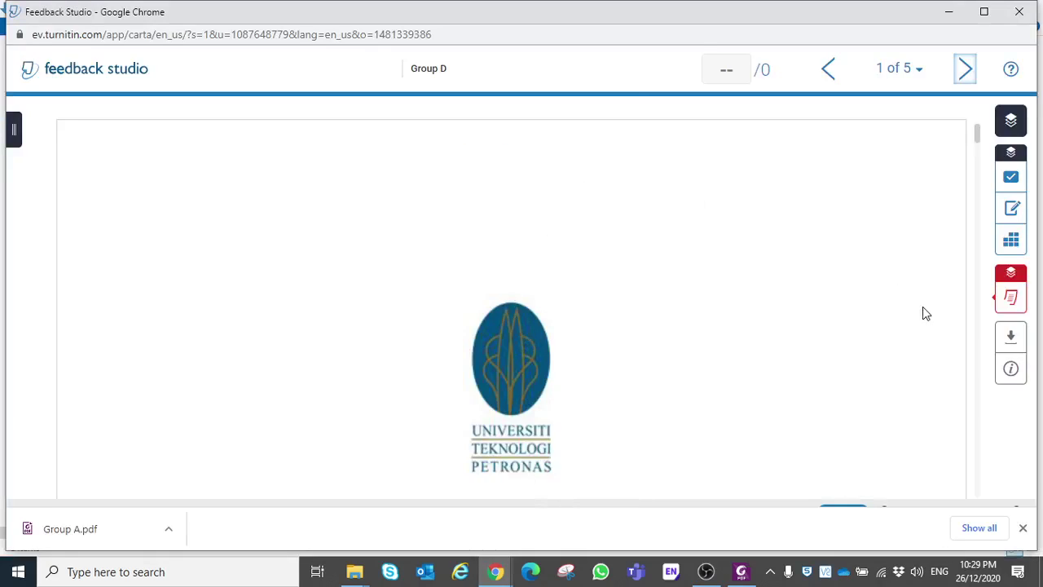
pyautogui.click(1011, 337)
pyautogui.click(500, 260)
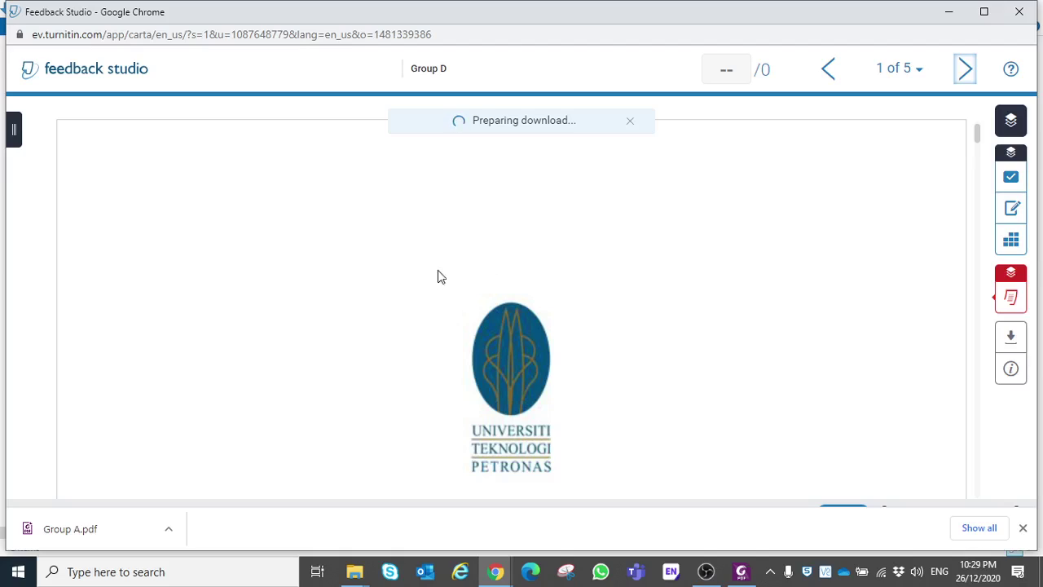
pyautogui.moveTo(353, 575)
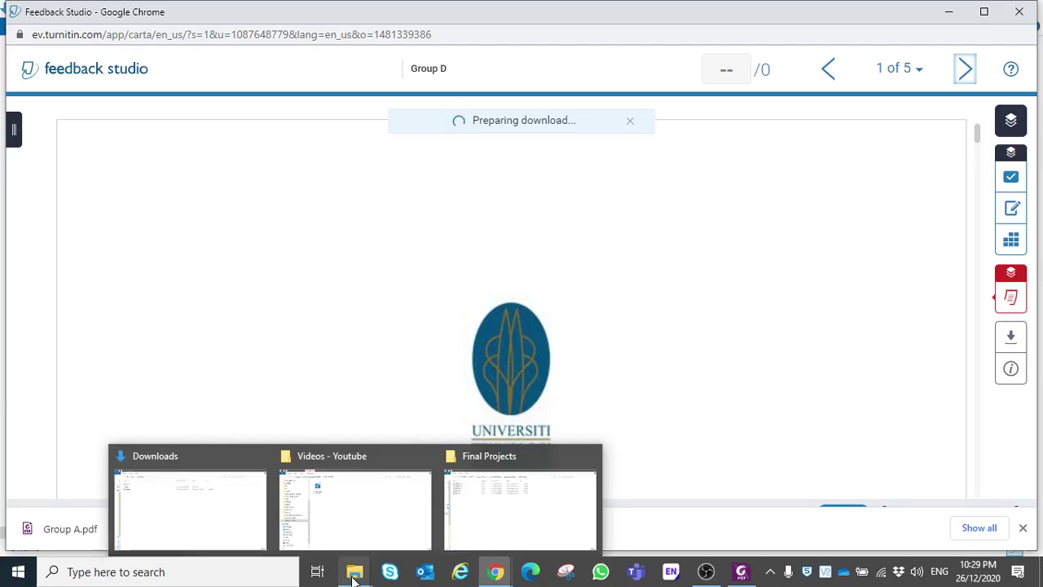
pyautogui.click(244, 516)
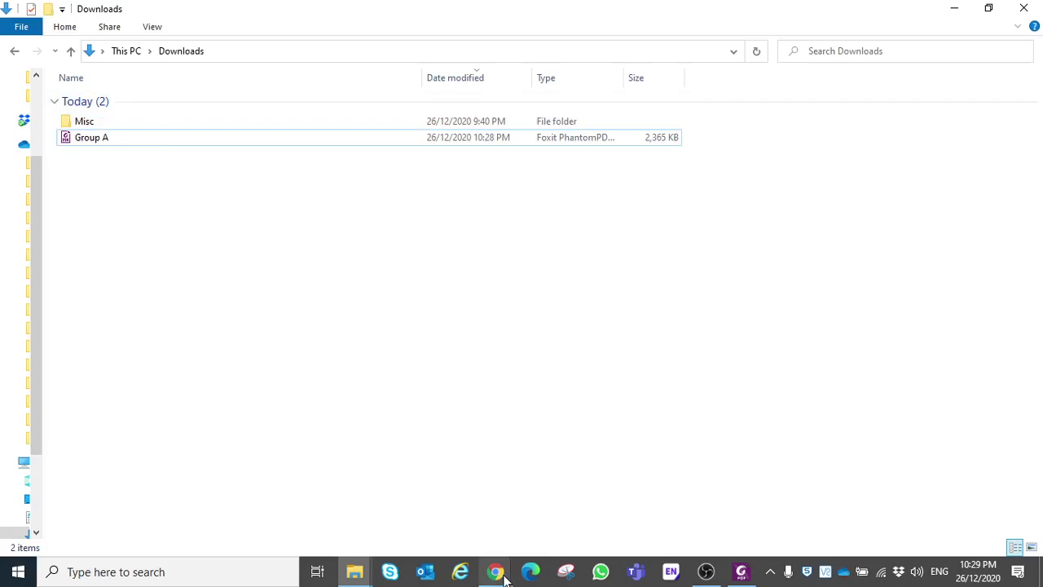
# - Switch to the Turnitin inbox and select all five papers
pyautogui.moveTo(504, 577)
pyautogui.click(477, 521)
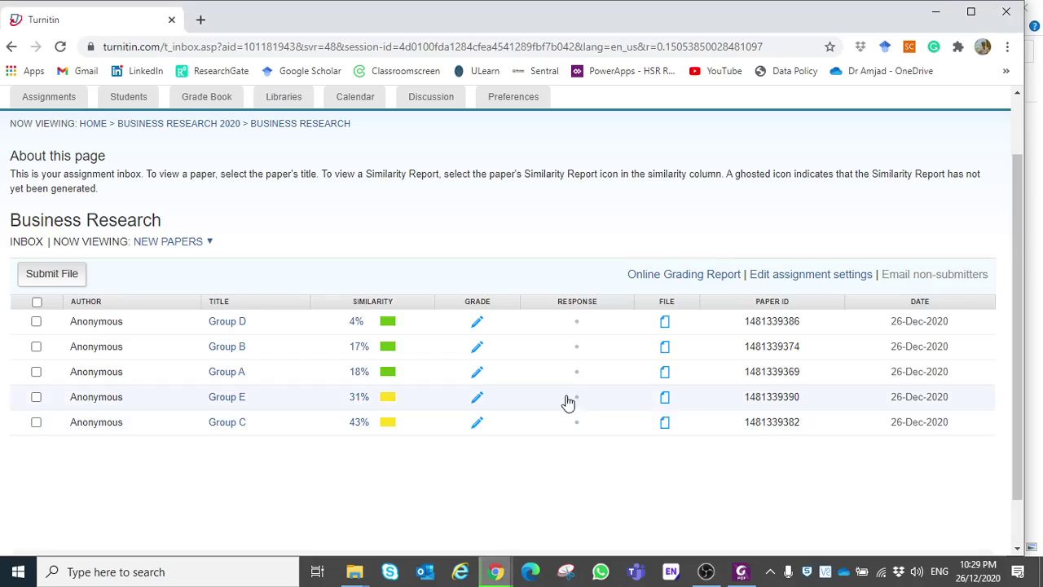
pyautogui.click(36, 303)
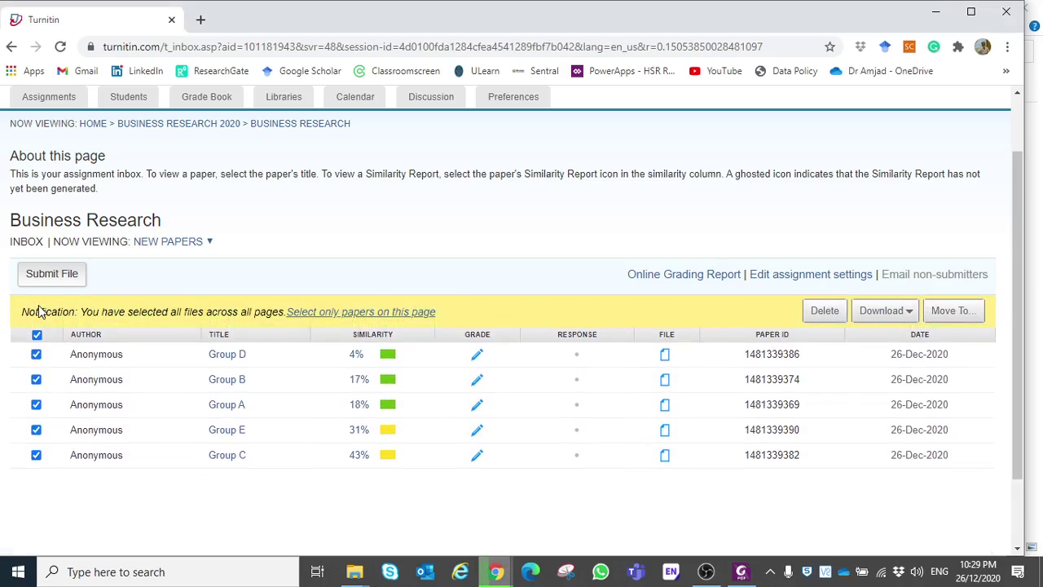
pyautogui.click(37, 336)
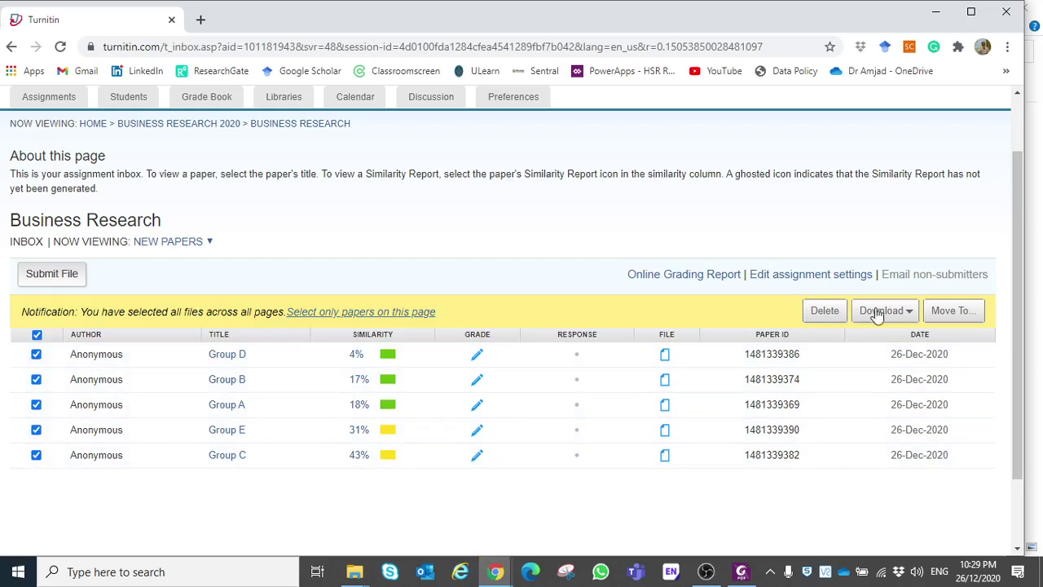
# - Request a zip download of all selected papers' original files
pyautogui.click(904, 315)
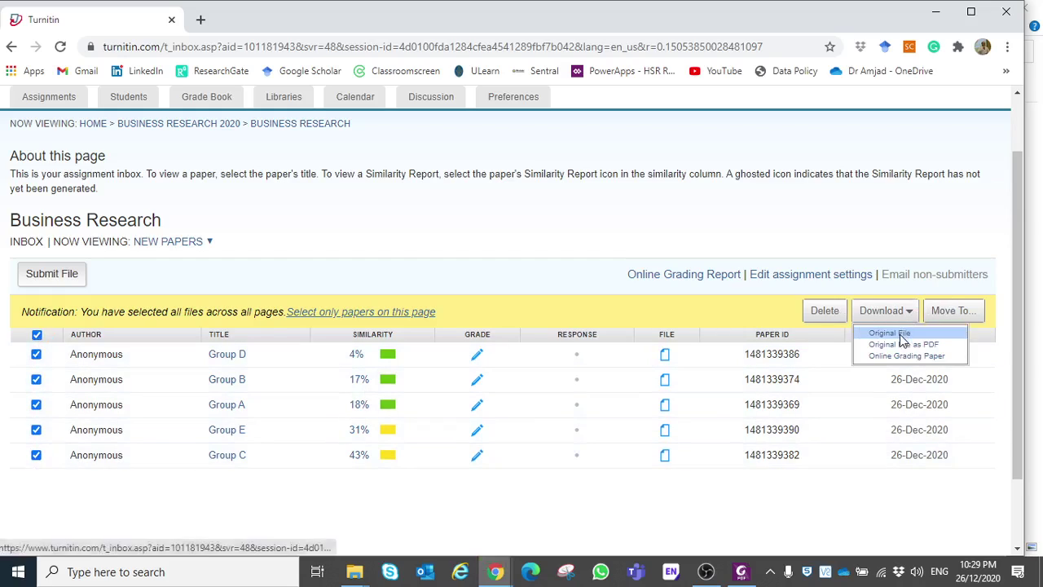
pyautogui.click(901, 339)
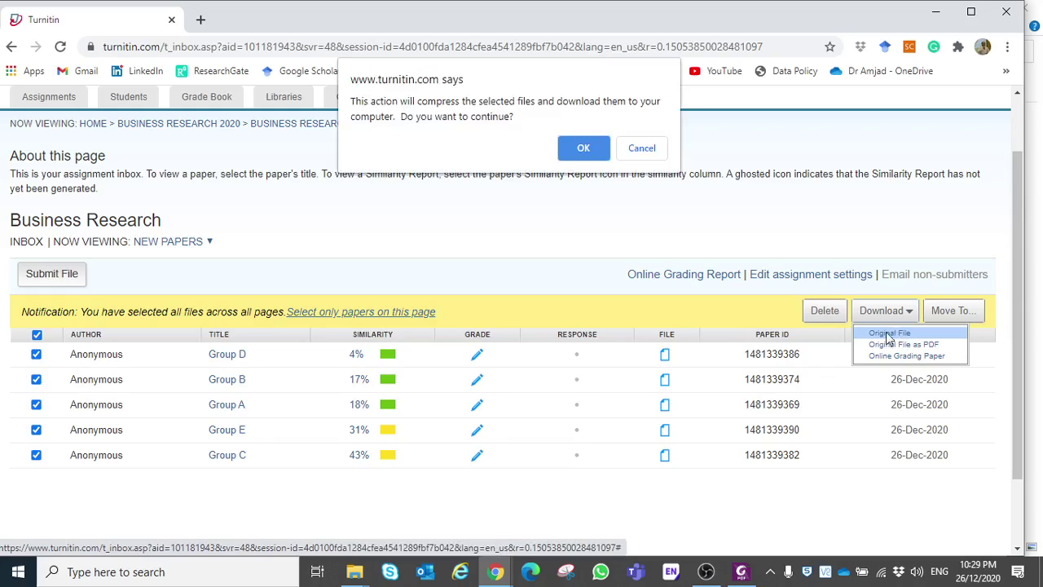
pyautogui.click(588, 150)
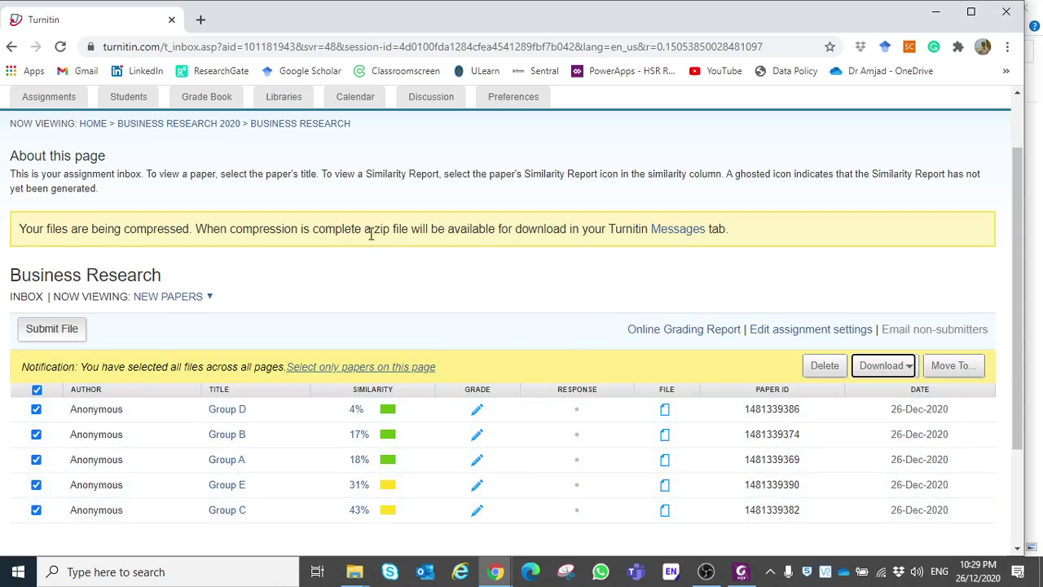
pyautogui.click(356, 576)
# - Open Group D.pdf in Foxit to see its 4% similarity index, then minimize Foxit
pyautogui.click(240, 547)
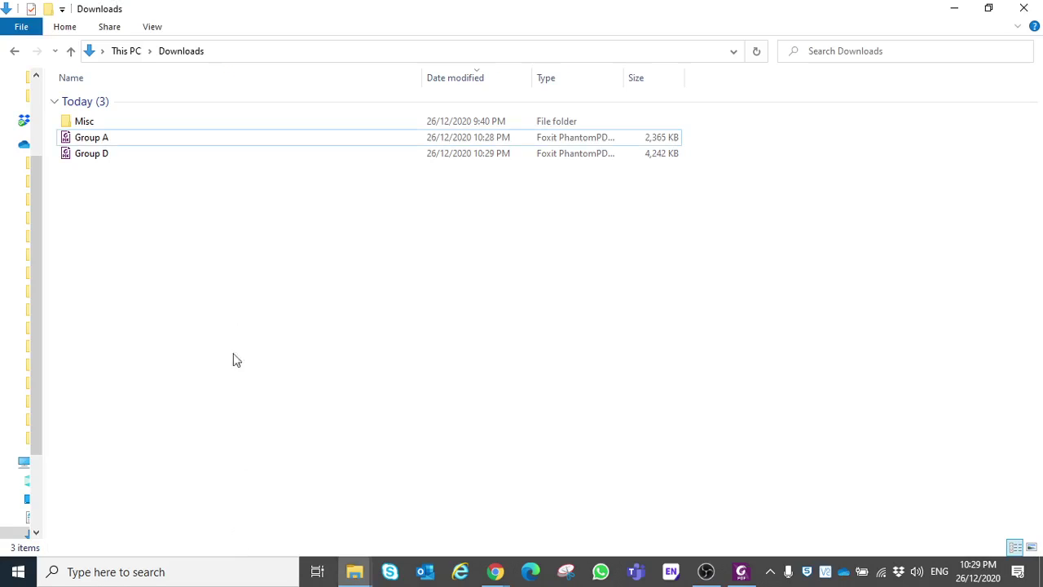
pyautogui.doubleClick(92, 155)
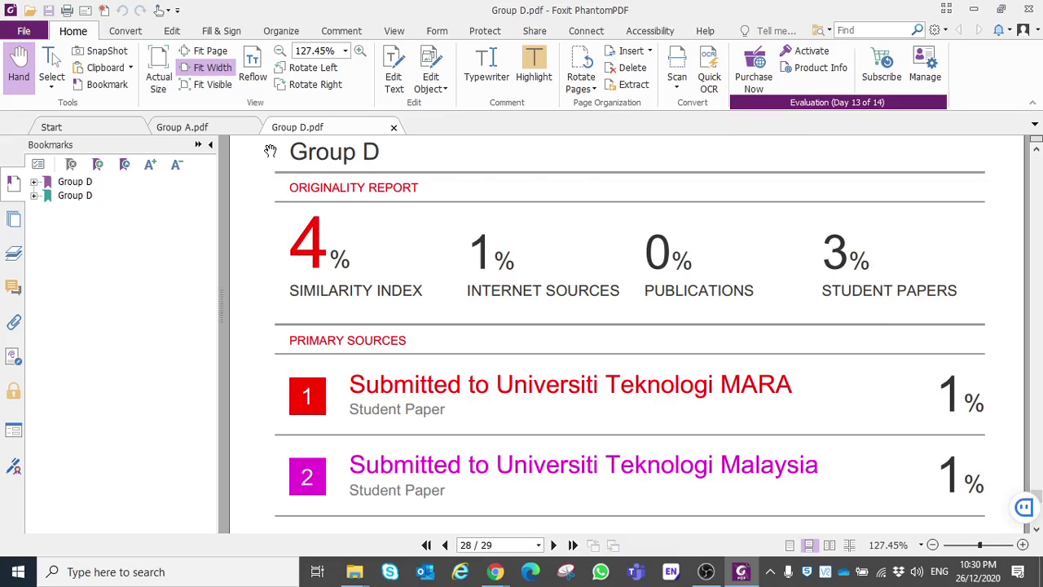
pyautogui.click(974, 9)
pyautogui.click(494, 573)
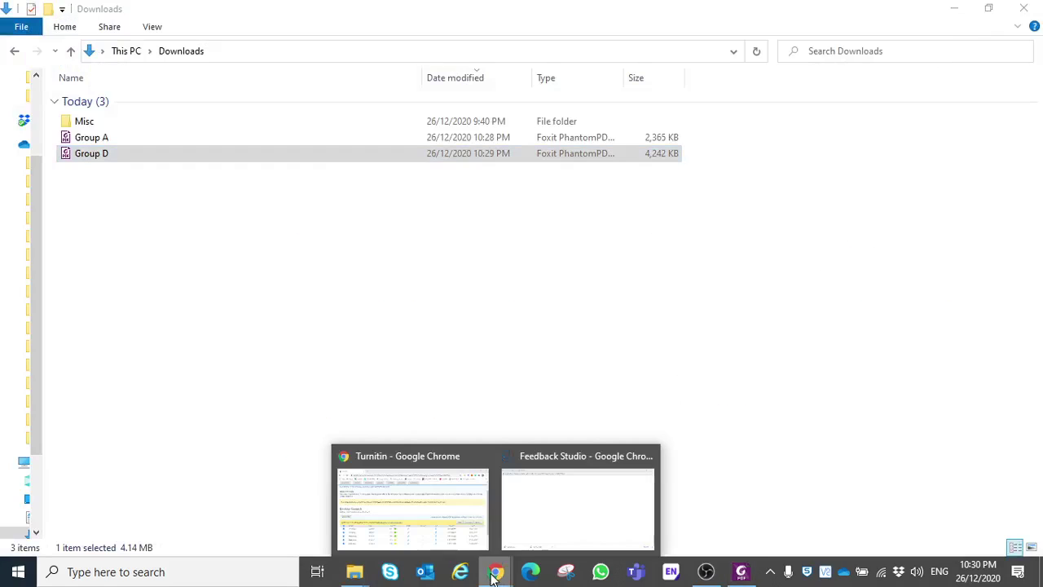
pyautogui.click(454, 540)
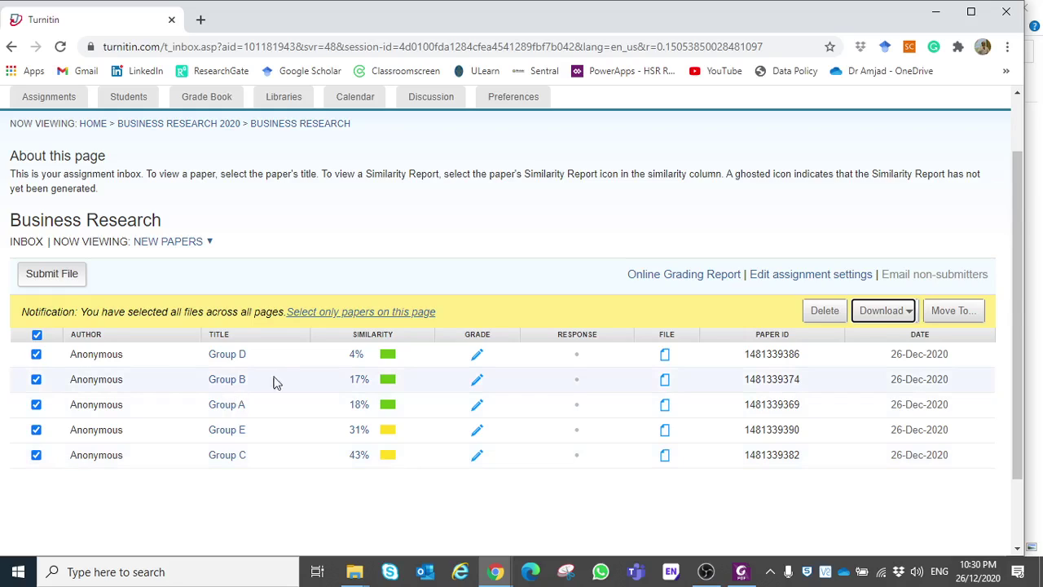
# - Scroll back to the top of the Business Research inbox
pyautogui.scroll(1, 410, 379)
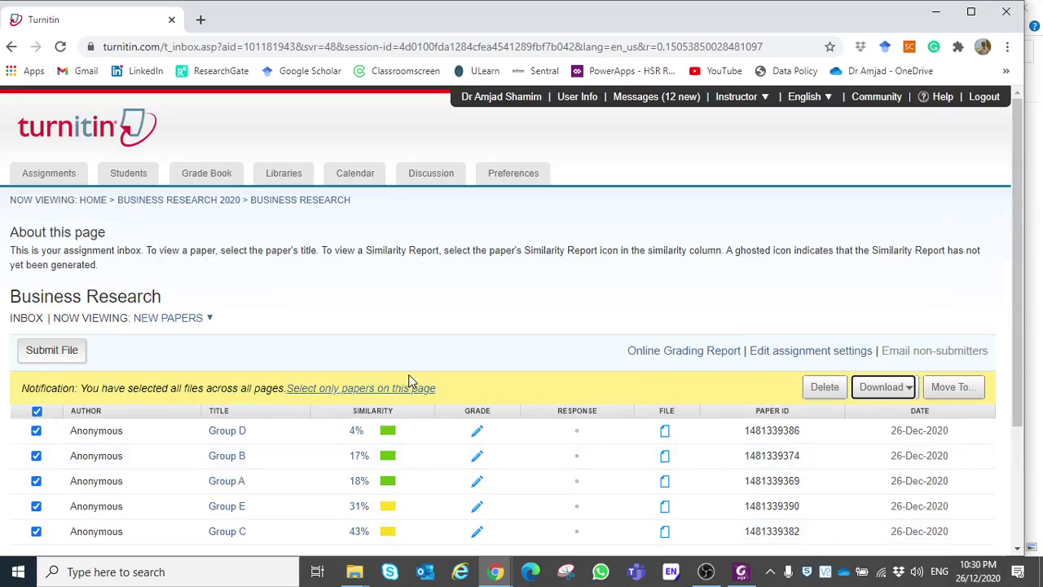